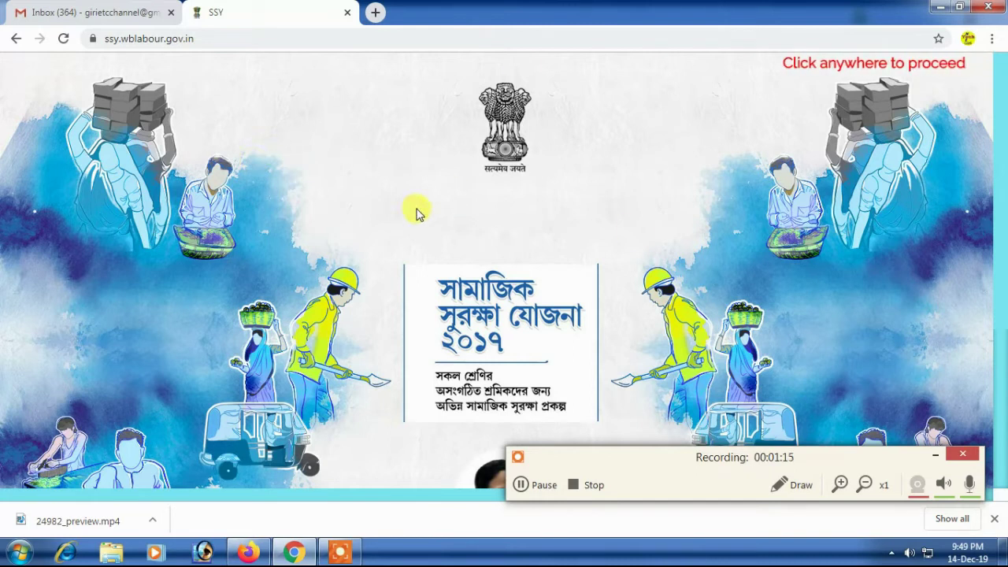
Step: Enter the SSY main site and open the QUICK APPLICATION beneficiary registration form
click(297, 211)
scroll(740, 269, down, 1)
scroll(741, 269, down, 2)
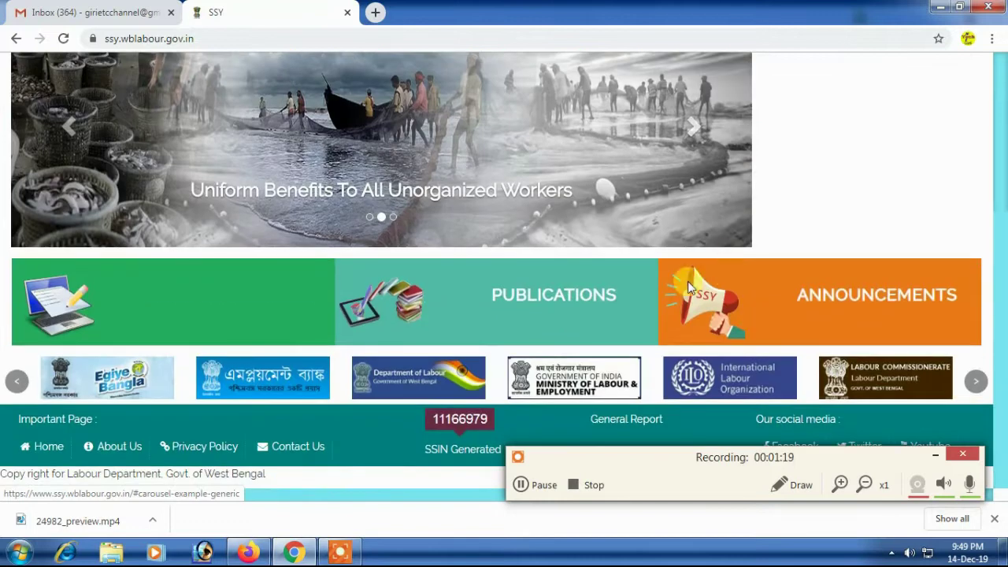
click(791, 484)
mouse_move(77, 260)
mouse_down()
mouse_move(159, 247)
mouse_move(353, 293)
mouse_move(201, 367)
mouse_move(85, 265)
mouse_up()
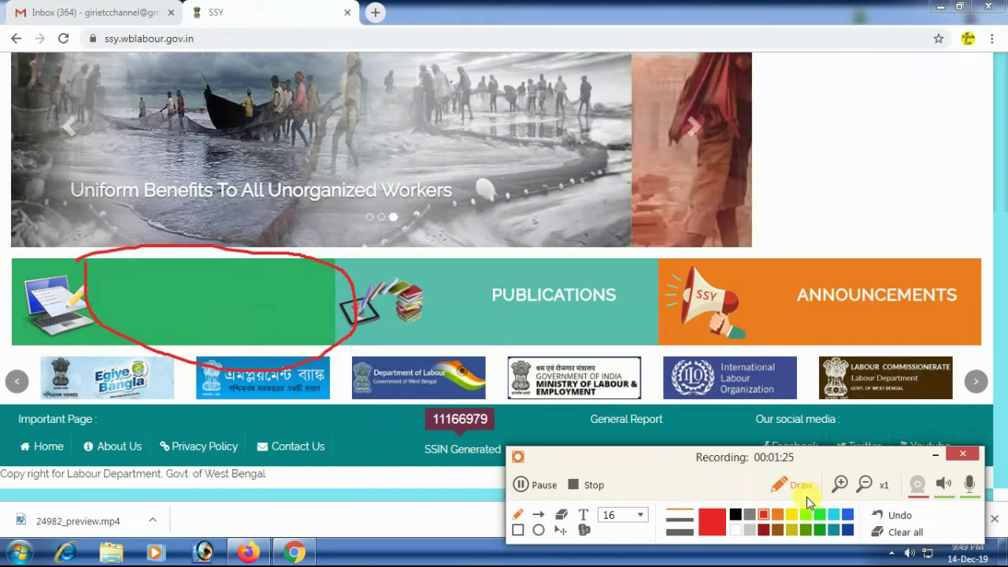
click(901, 531)
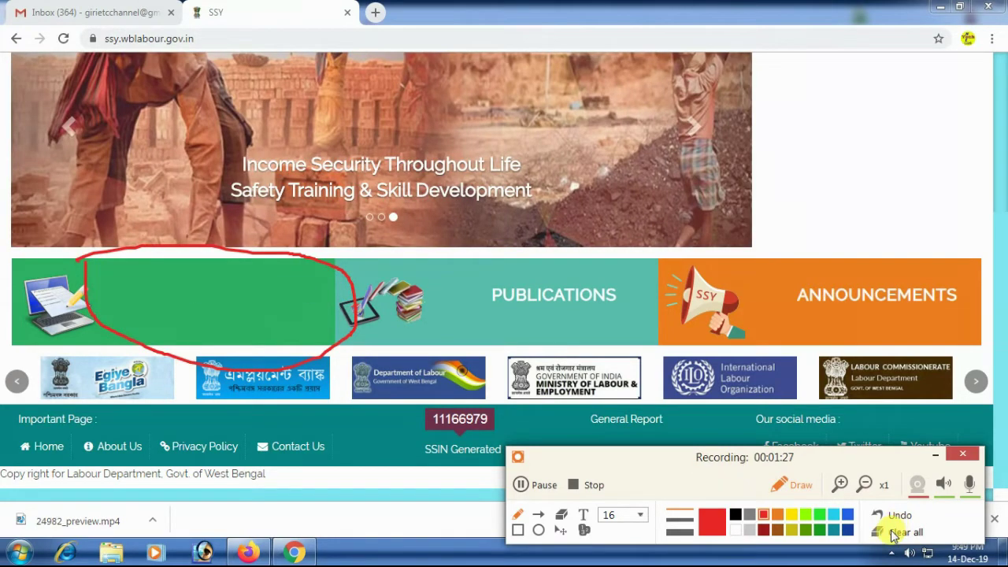
click(793, 489)
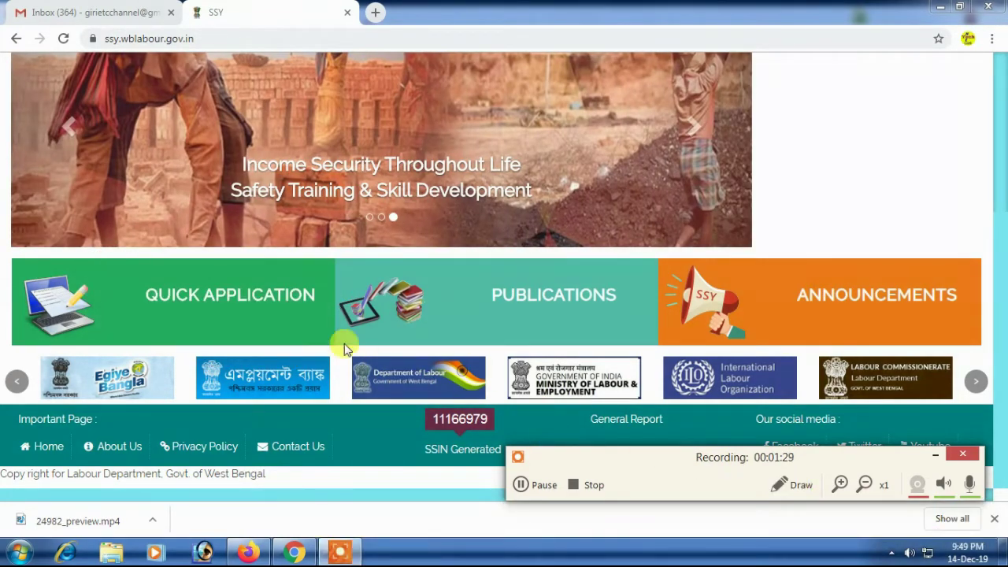
click(264, 308)
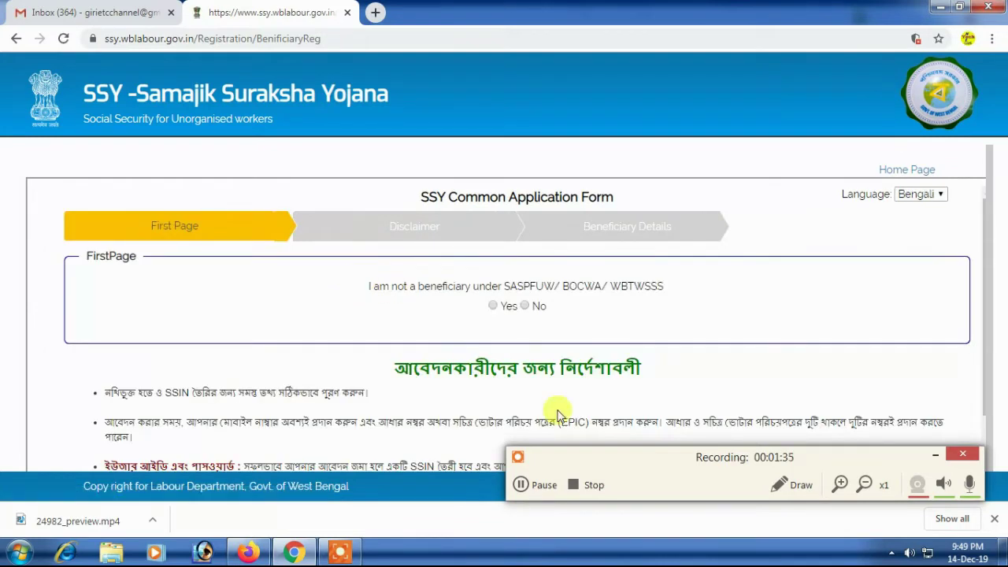
Step: Select the beneficiary radio option on the First Page to reach the Disclaimer step
click(792, 485)
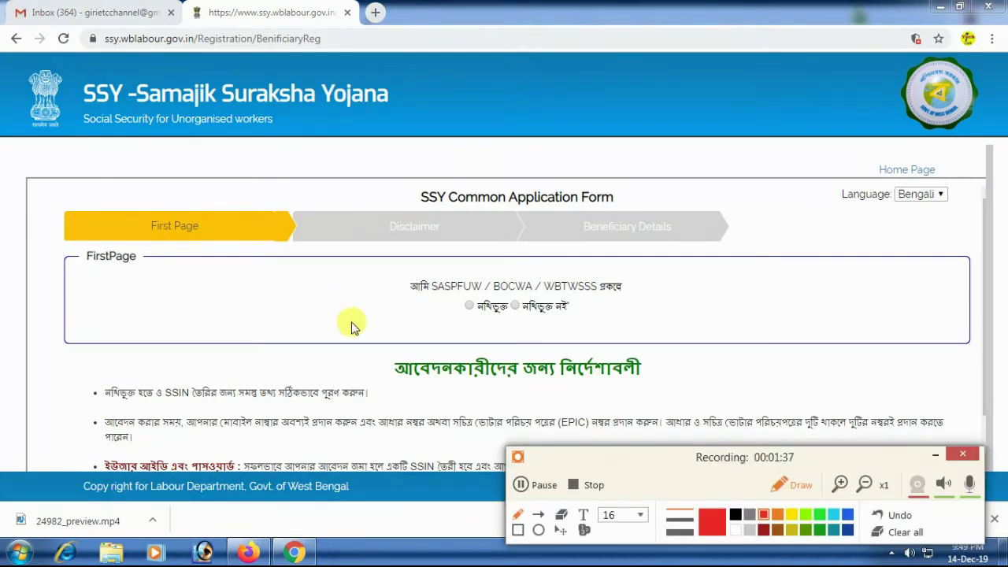
mouse_move(441, 304)
mouse_down()
mouse_move(491, 281)
mouse_move(473, 322)
mouse_move(445, 299)
mouse_up()
drag(515, 281, 556, 298)
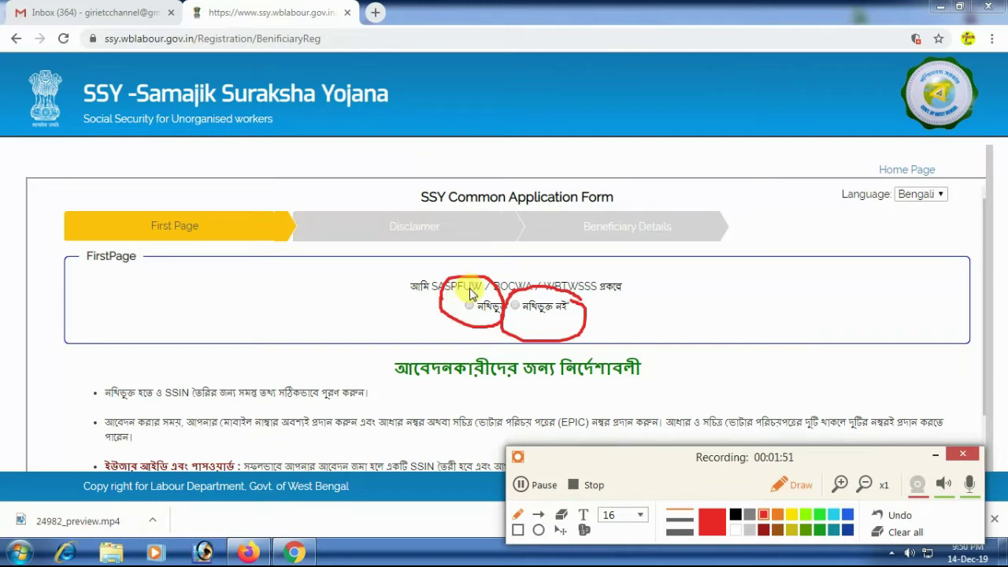
mouse_move(465, 299)
mouse_down()
mouse_move(495, 315)
mouse_move(457, 288)
mouse_move(480, 310)
mouse_move(574, 270)
mouse_move(522, 285)
mouse_move(546, 303)
mouse_up()
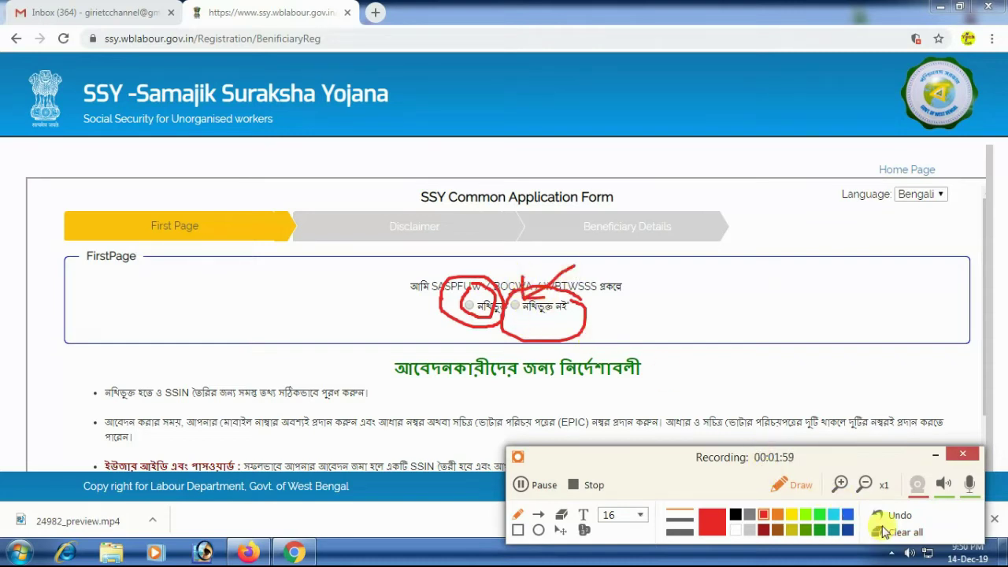
click(784, 486)
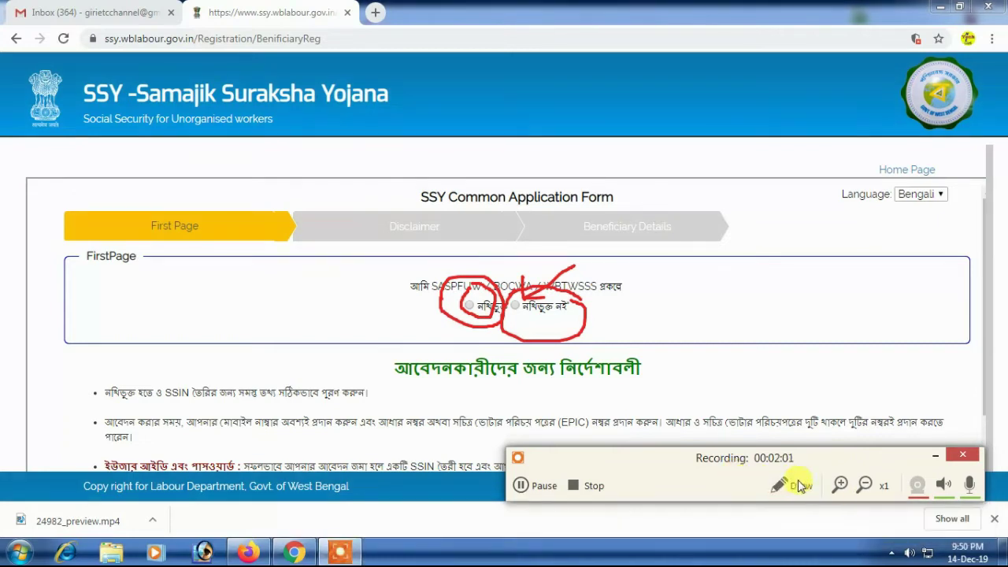
click(782, 483)
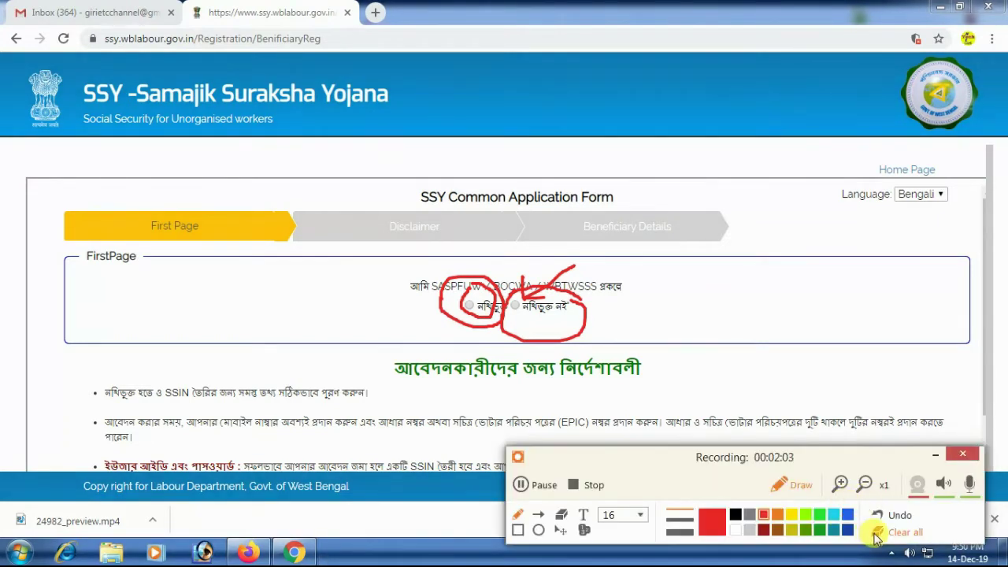
click(897, 532)
click(780, 487)
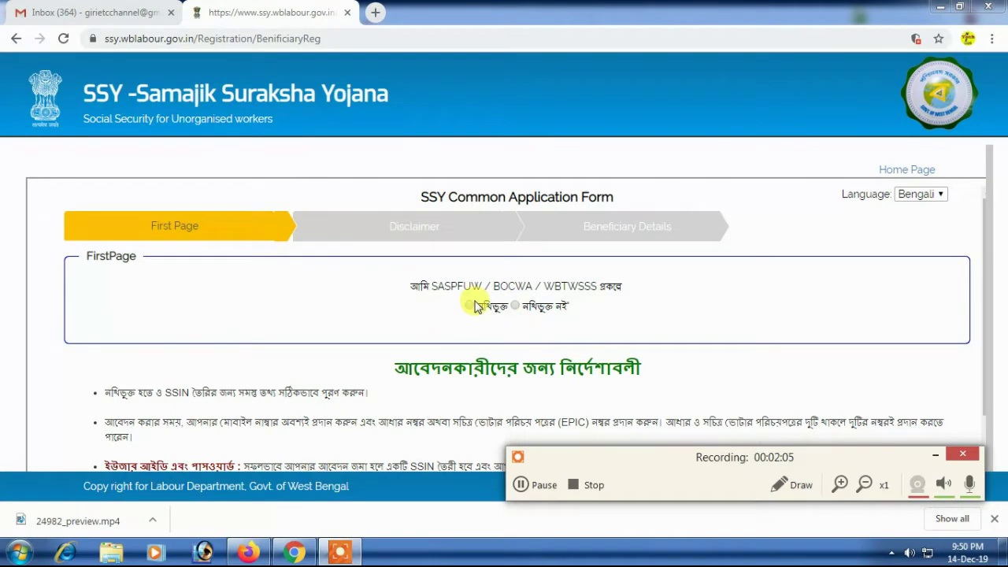
click(515, 307)
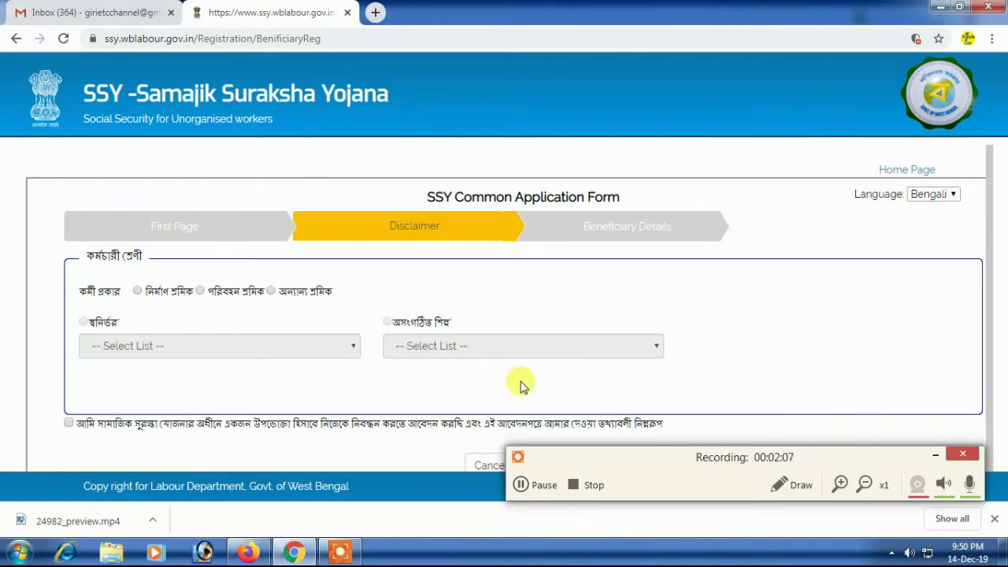
Step: Choose নির্মাণ শ্রমিক as the worker category and Mason from the Work Type List
click(780, 486)
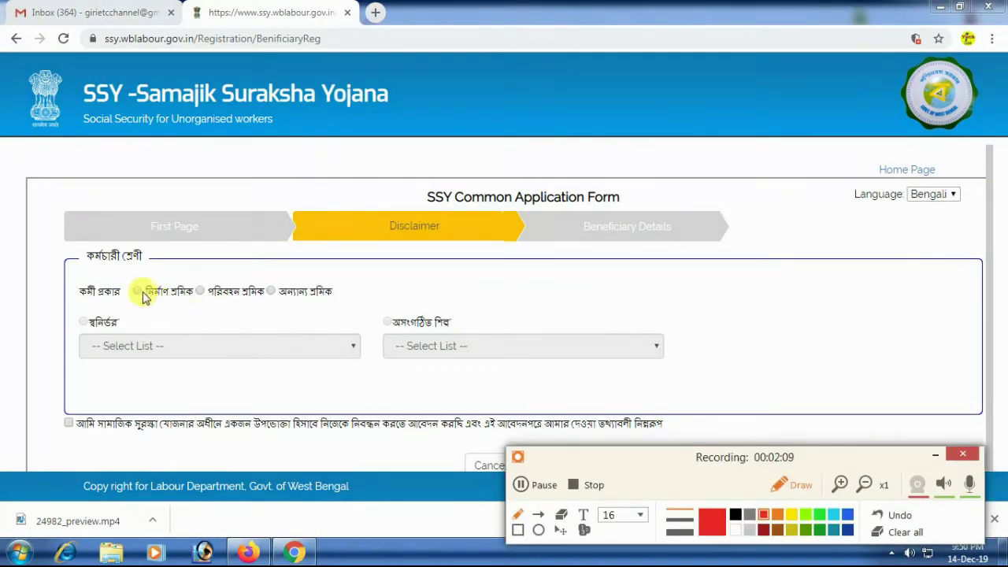
mouse_move(122, 281)
mouse_down()
mouse_move(151, 296)
mouse_move(149, 282)
mouse_move(208, 272)
mouse_up()
mouse_move(263, 275)
mouse_down()
mouse_move(267, 293)
mouse_move(282, 274)
mouse_up()
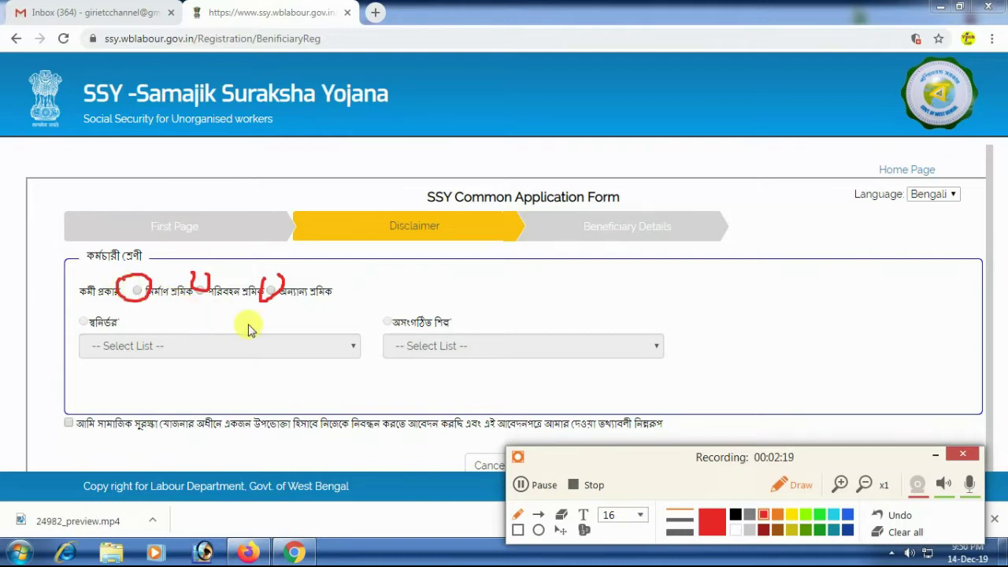
click(892, 534)
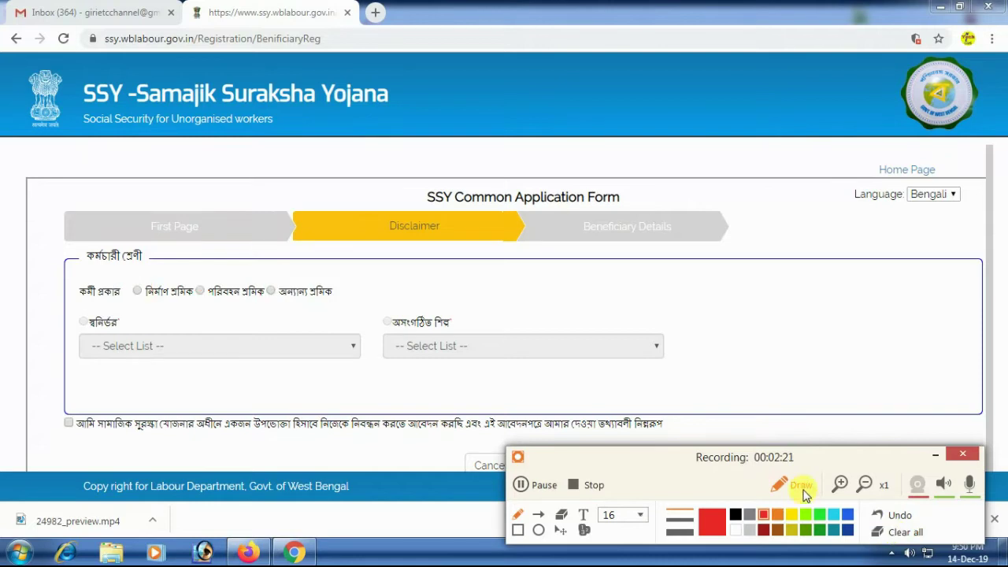
click(803, 495)
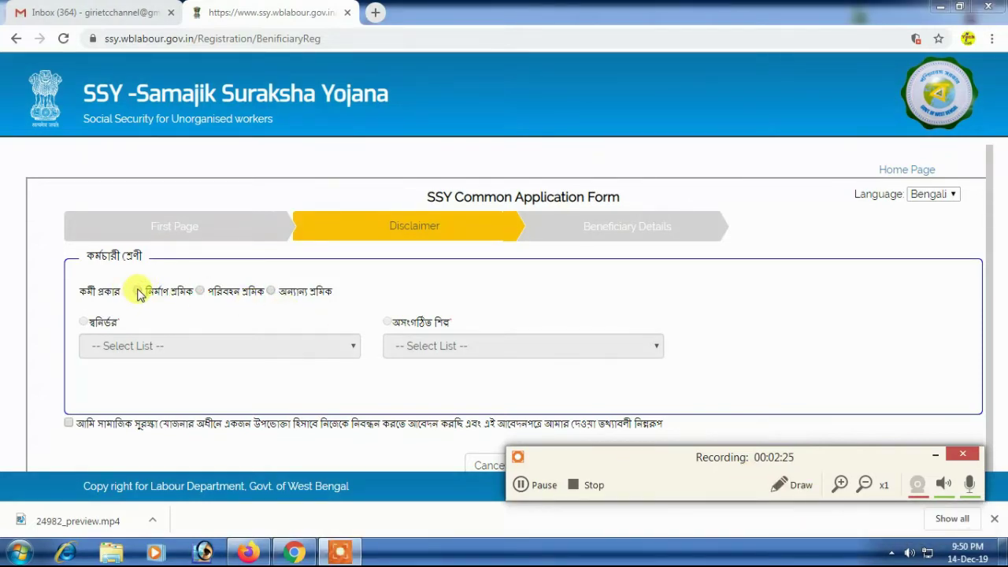
click(138, 291)
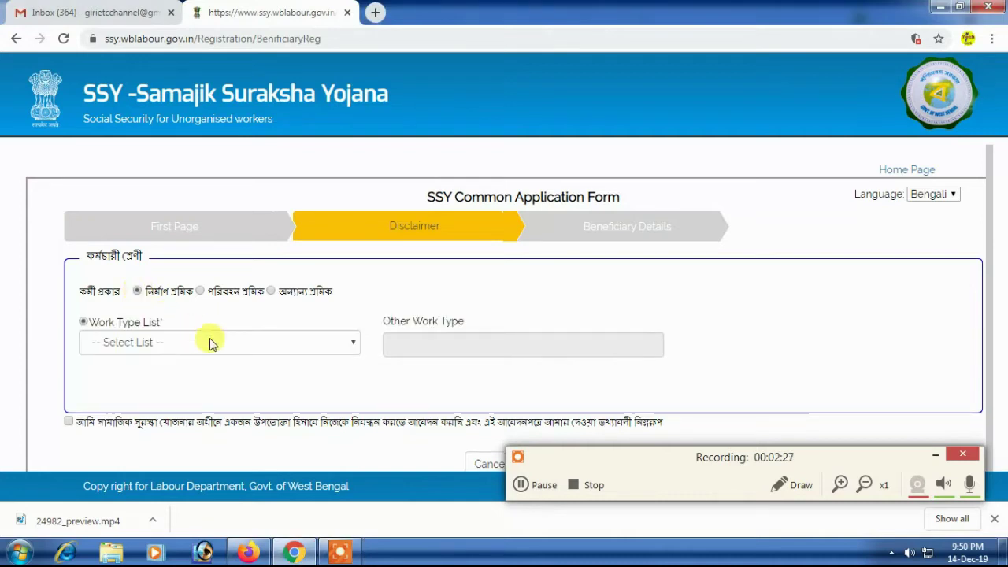
click(166, 343)
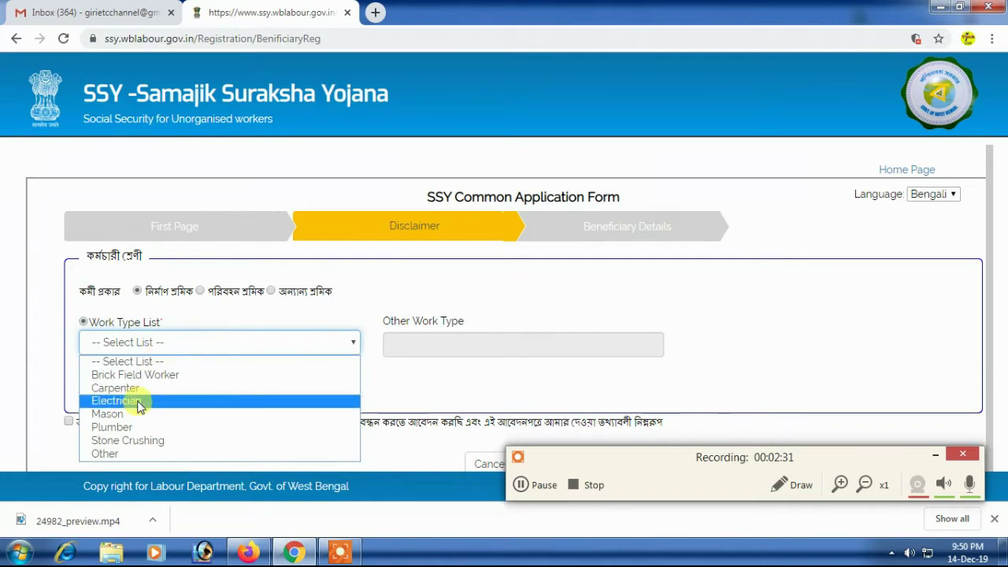
click(126, 420)
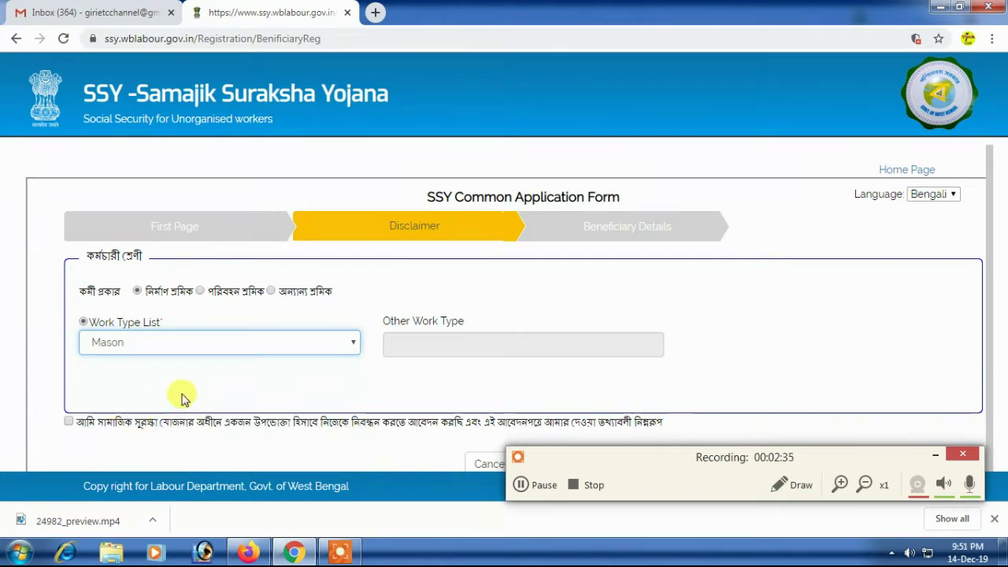
scroll(224, 387, down, 1)
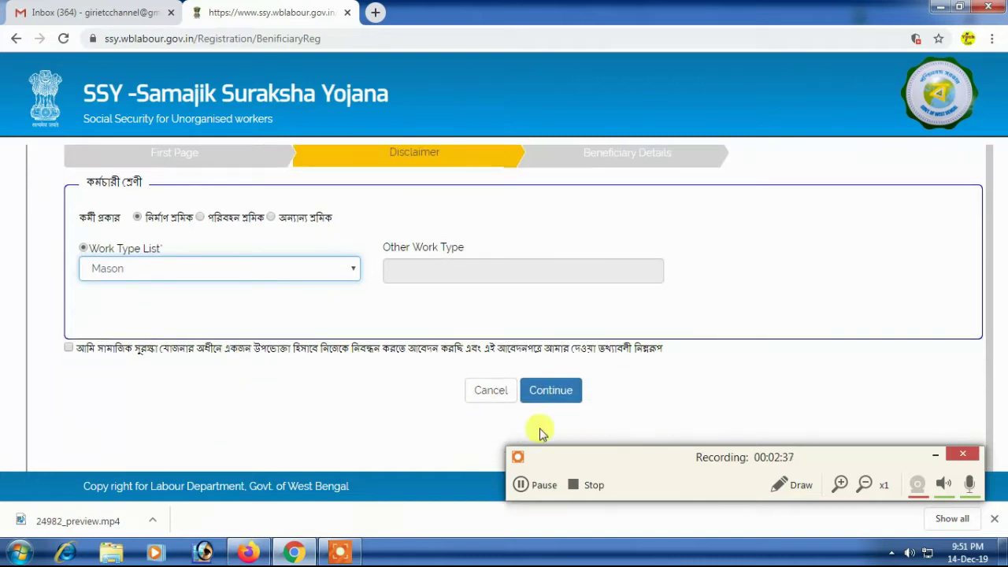
Step: Tick the Disclaimer declaration box, then erase the red circle and turn off drawing
click(777, 487)
mouse_move(78, 324)
mouse_down()
mouse_move(71, 364)
mouse_move(89, 328)
mouse_up()
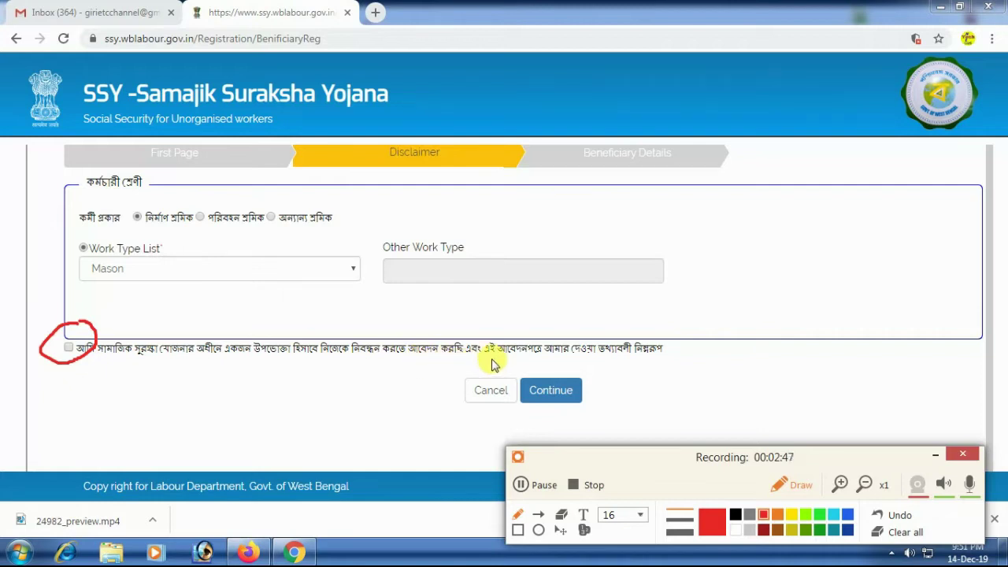
drag(498, 355, 624, 362)
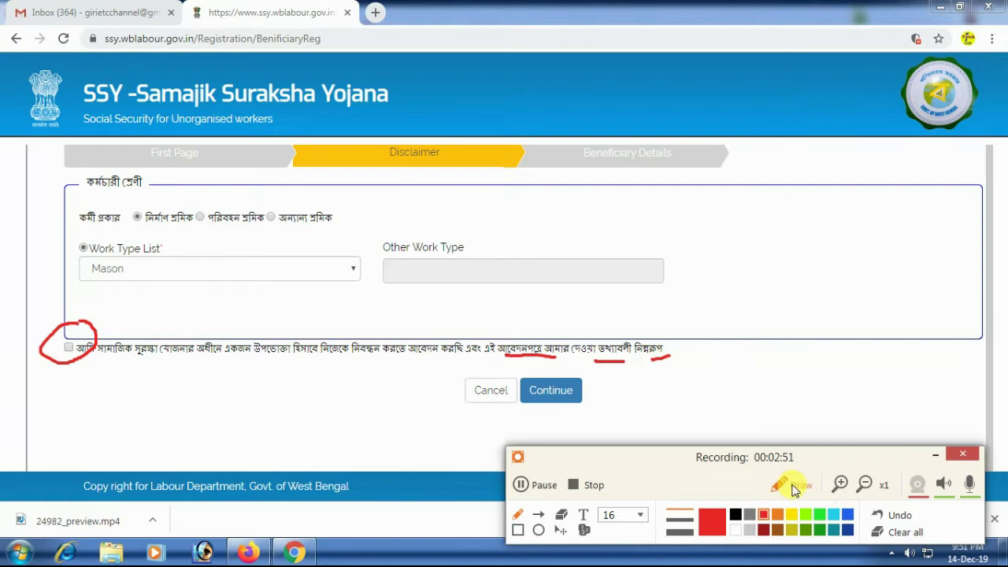
click(68, 352)
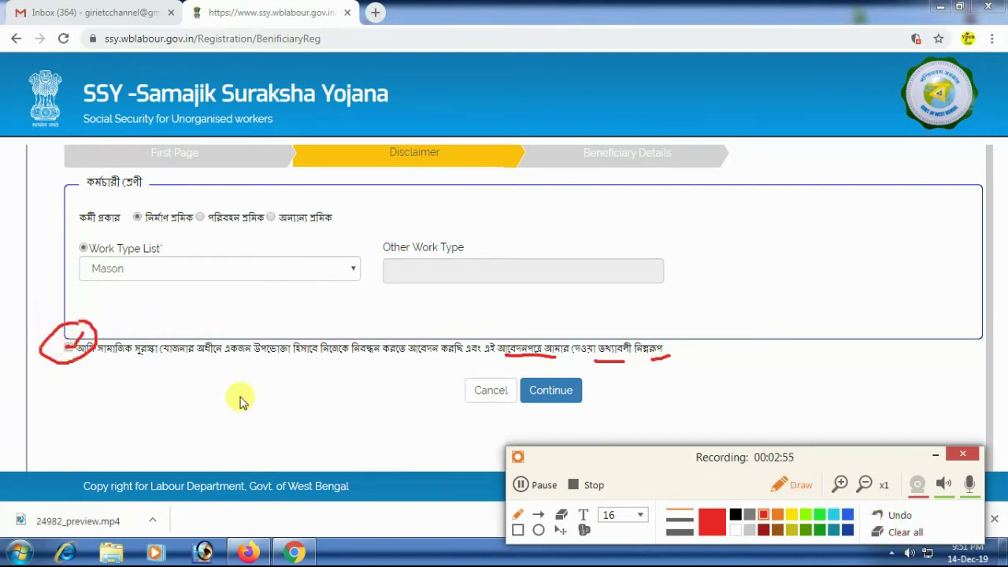
click(904, 533)
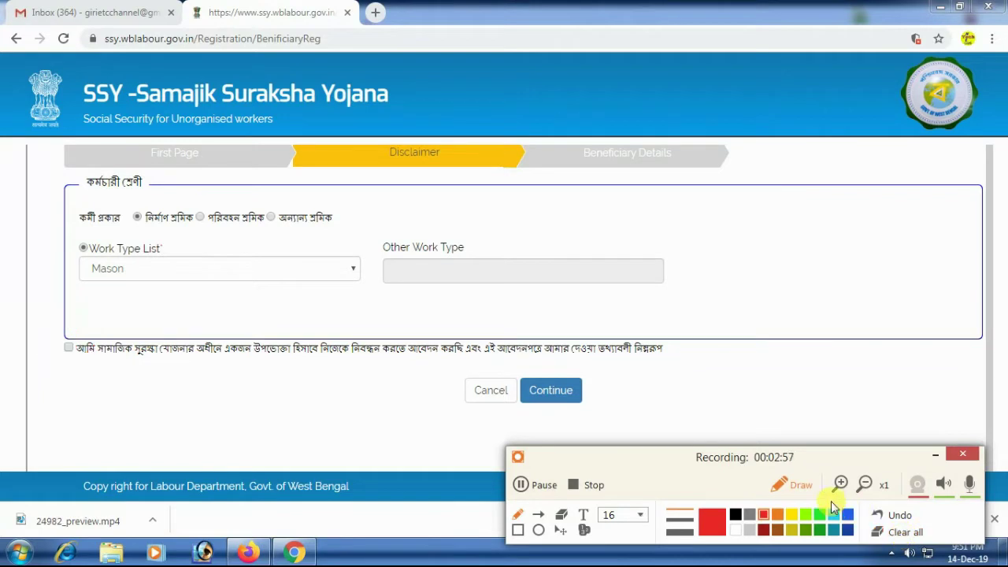
click(785, 486)
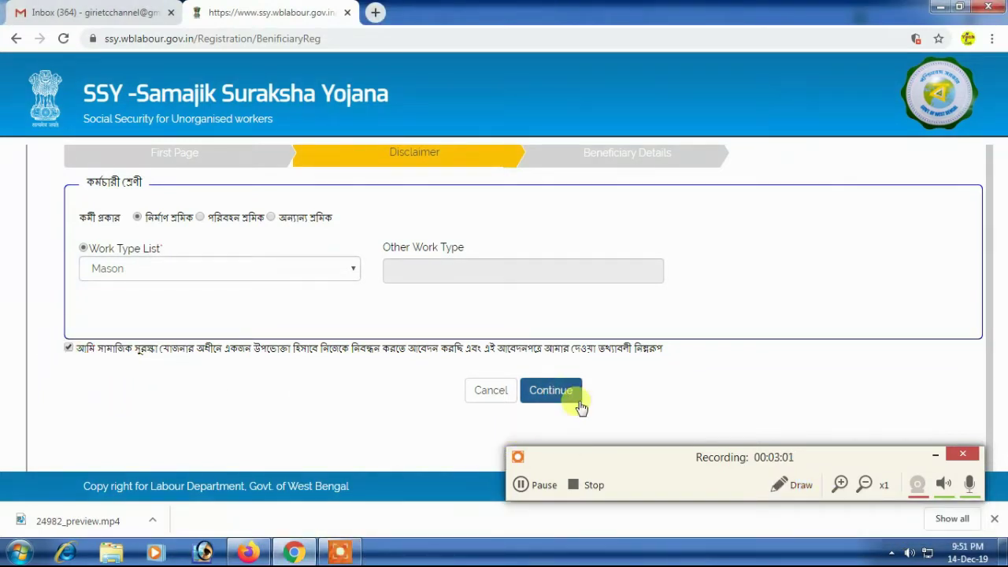
click(785, 486)
mouse_move(611, 385)
mouse_down()
mouse_move(548, 367)
mouse_move(580, 389)
mouse_move(557, 367)
mouse_up()
click(898, 533)
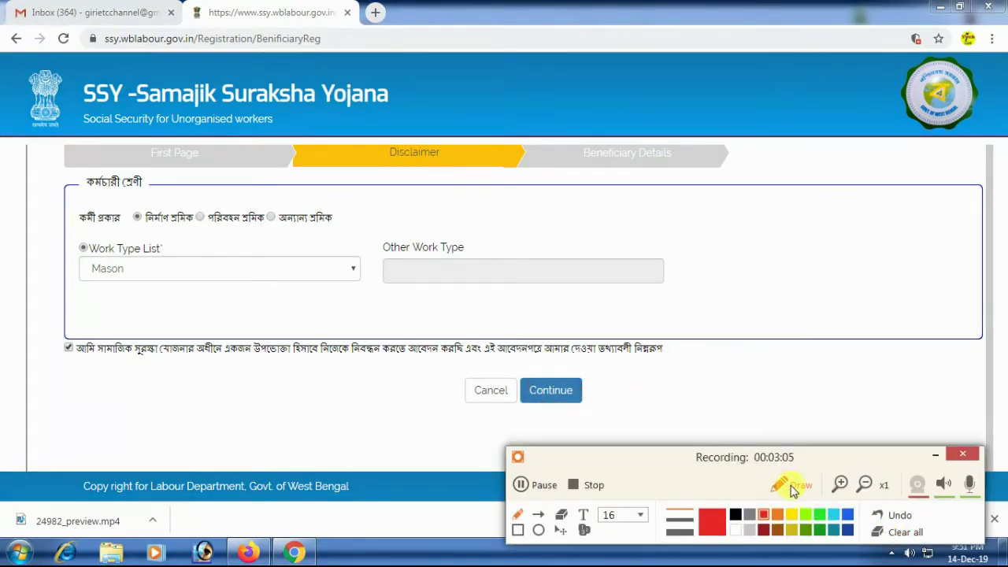
click(791, 485)
click(556, 397)
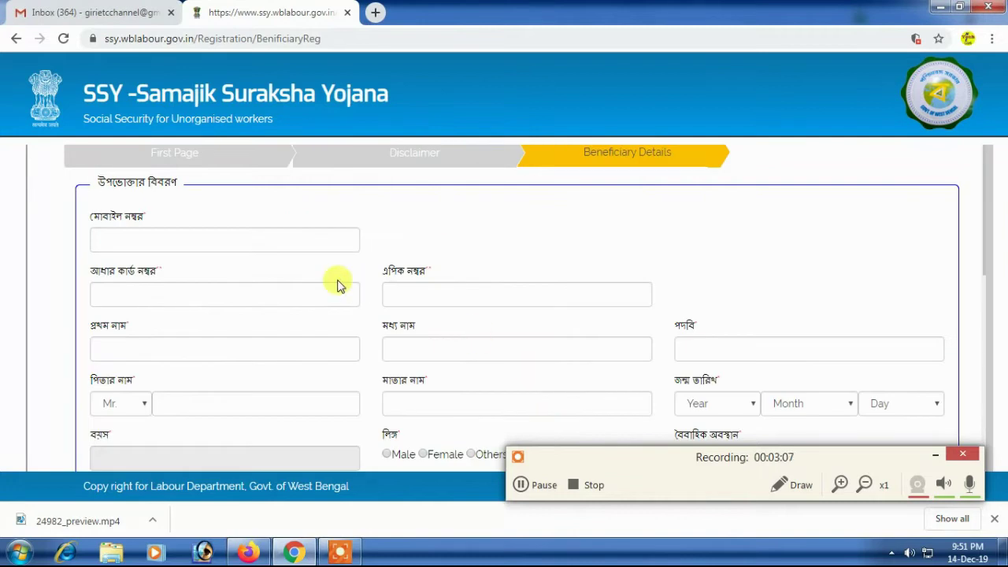
click(790, 486)
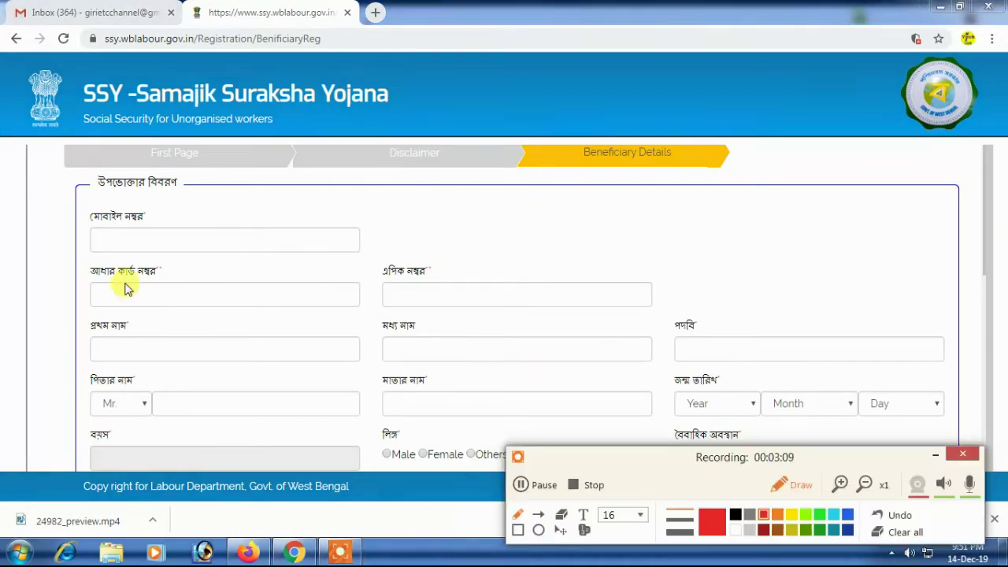
mouse_move(76, 212)
mouse_down()
mouse_move(301, 216)
mouse_move(371, 245)
mouse_move(228, 272)
mouse_move(67, 223)
mouse_move(137, 291)
mouse_move(236, 290)
mouse_up()
drag(393, 291, 513, 293)
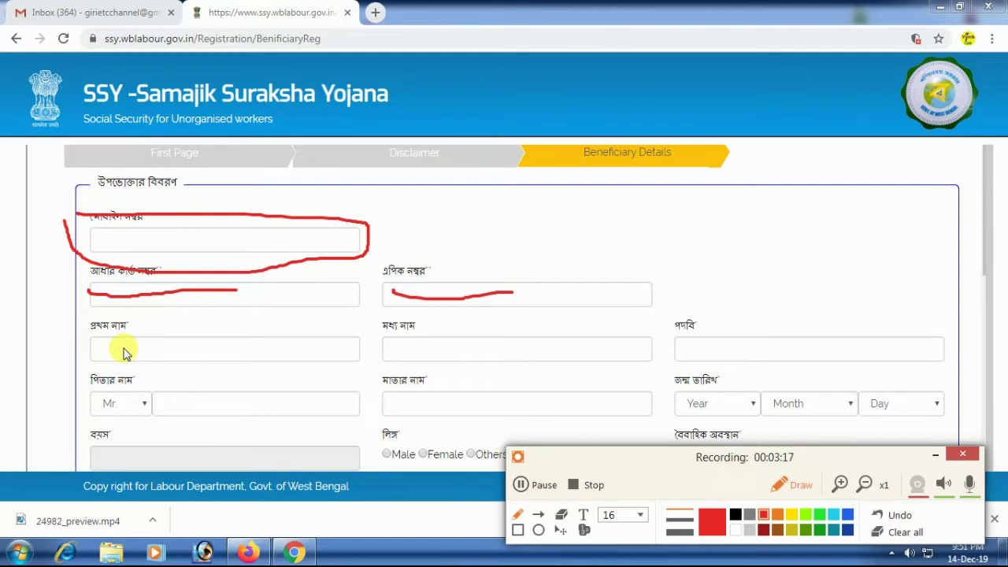
drag(104, 352, 173, 354)
drag(408, 350, 446, 351)
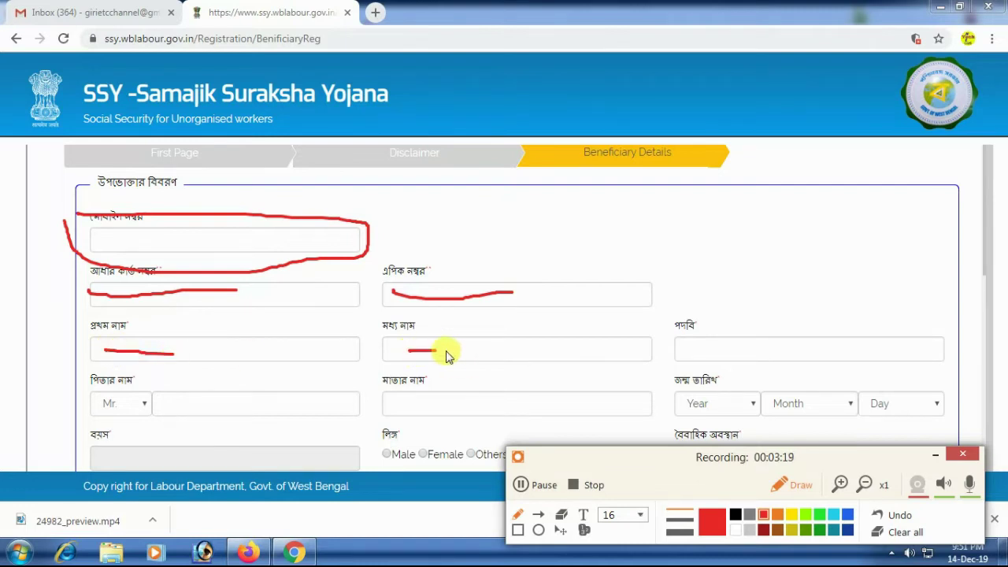
drag(683, 352, 721, 351)
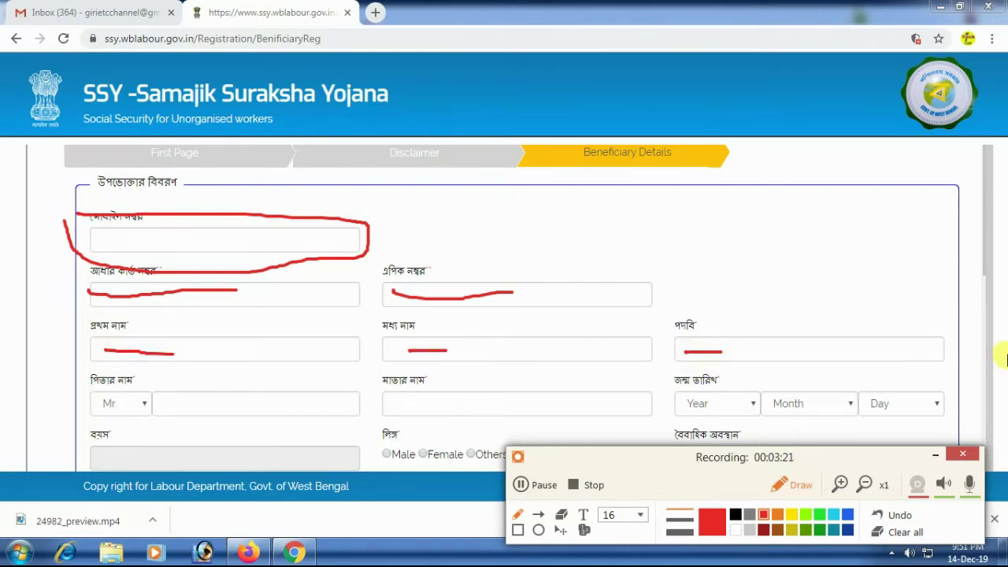
click(902, 532)
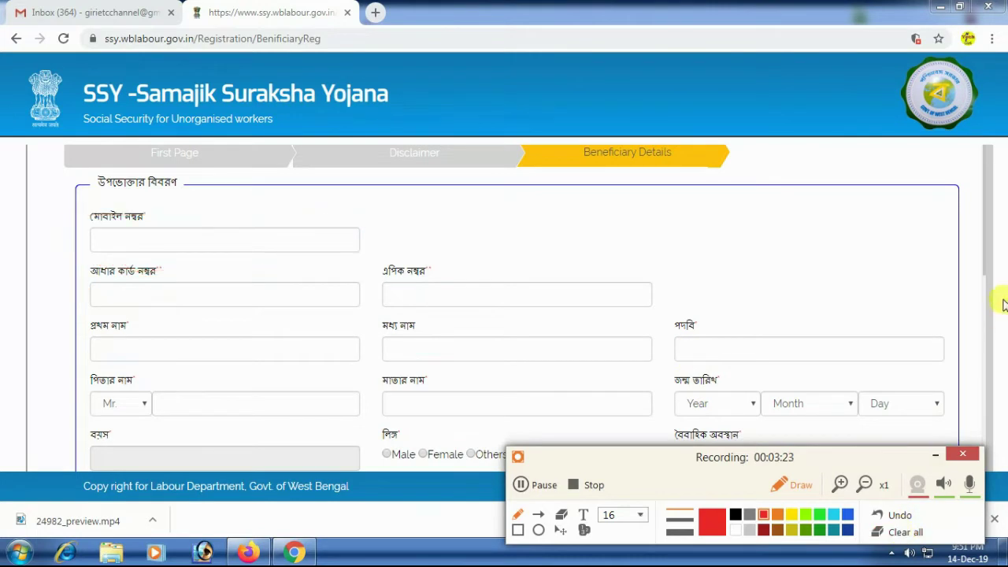
click(788, 487)
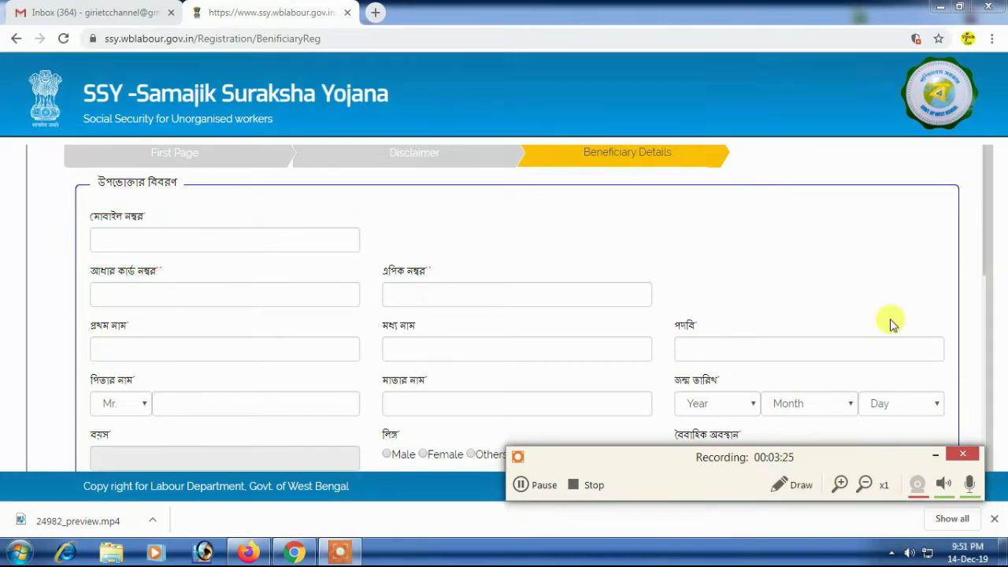
drag(983, 241, 984, 279)
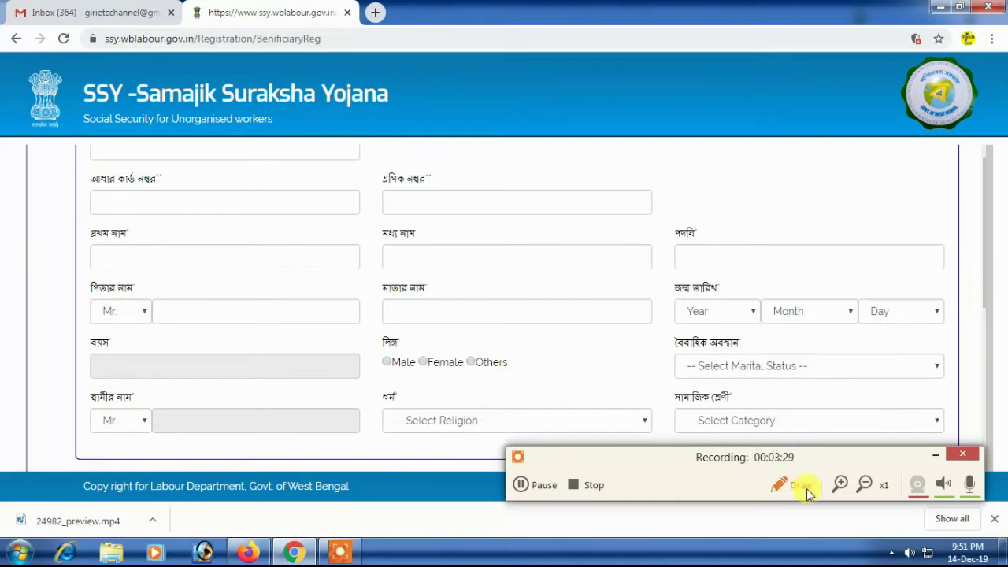
click(802, 487)
drag(134, 288, 89, 289)
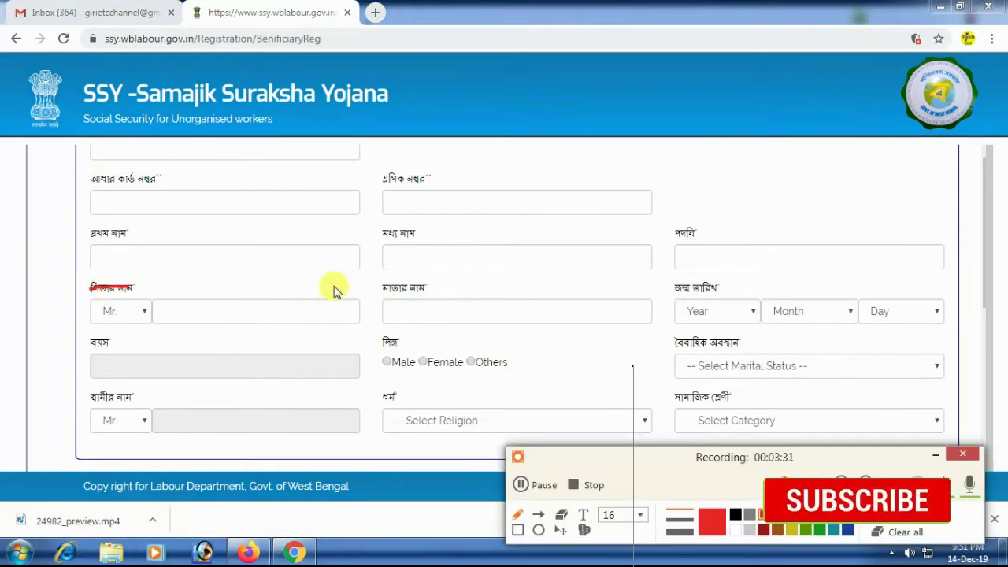
drag(439, 295, 458, 289)
drag(733, 296, 753, 294)
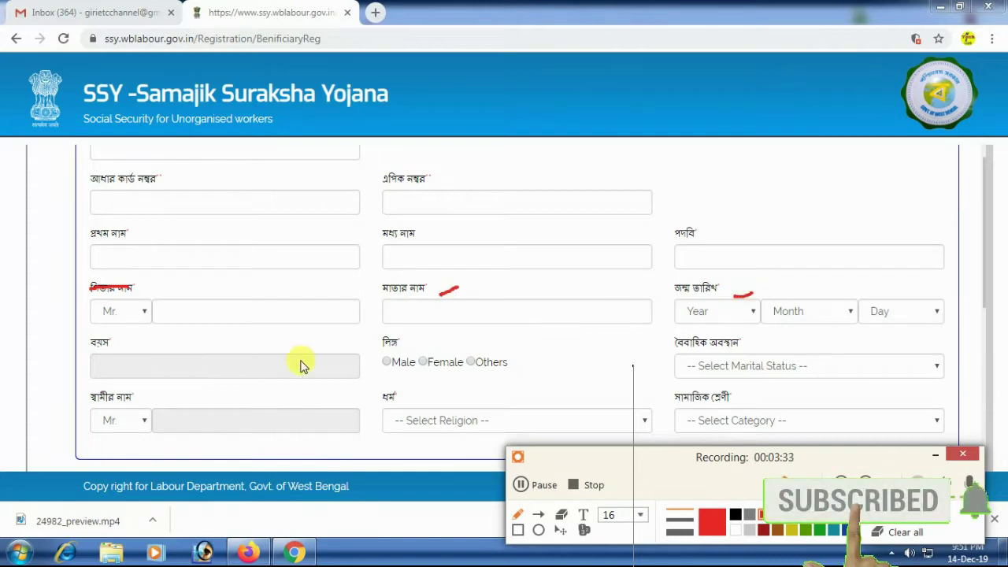
drag(206, 347, 225, 345)
drag(419, 369, 463, 362)
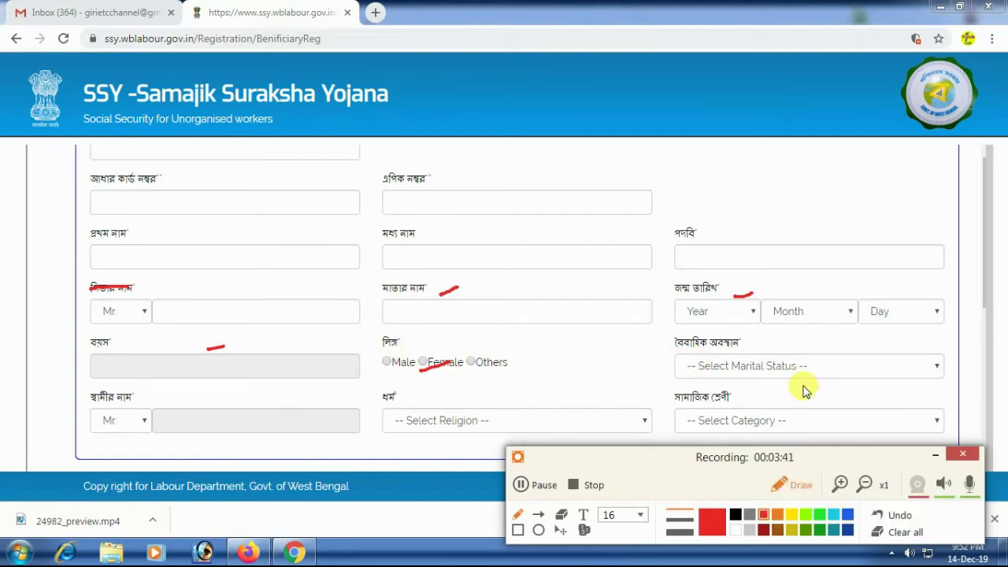
drag(756, 362, 776, 358)
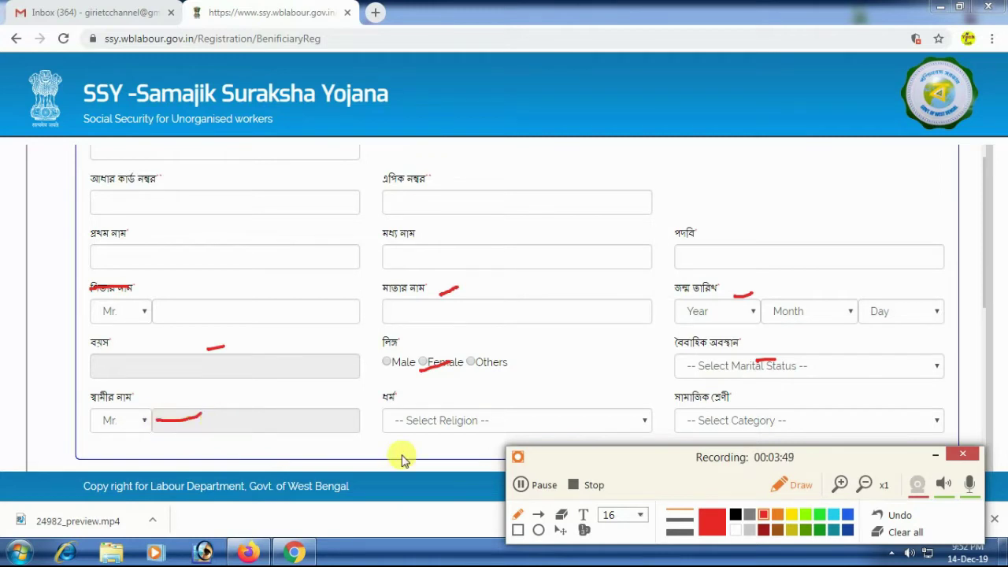
click(737, 423)
drag(770, 418, 792, 410)
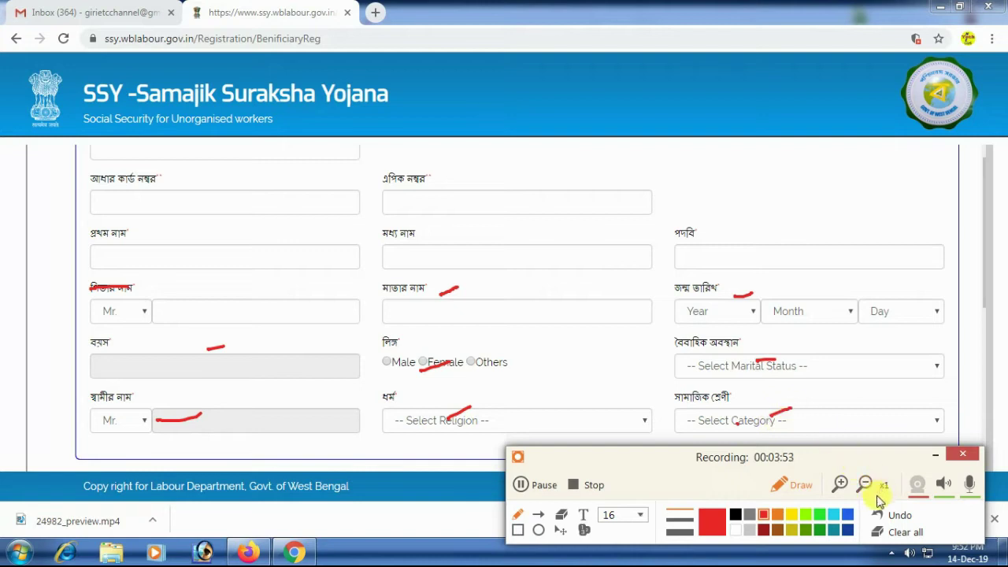
click(882, 535)
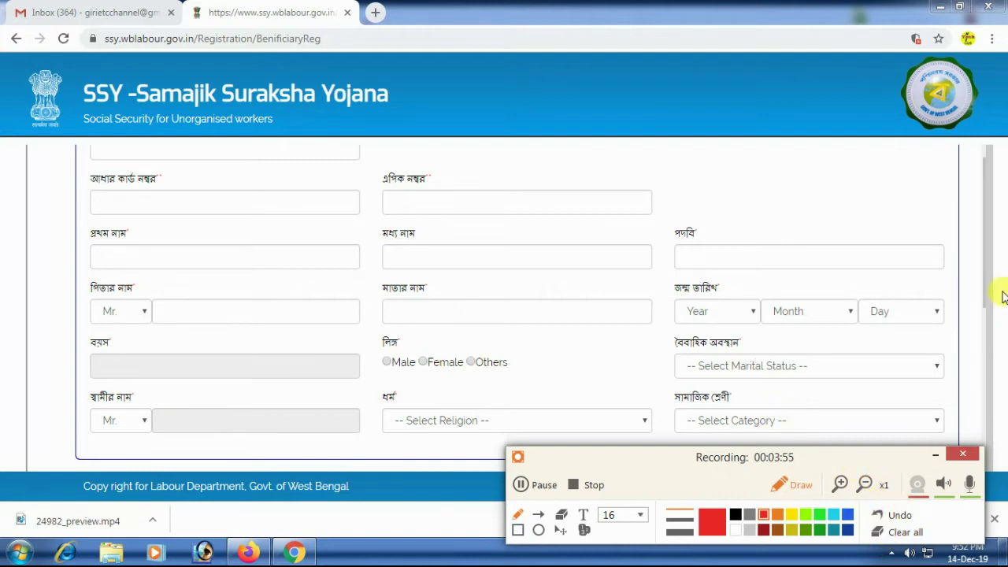
drag(986, 286, 985, 297)
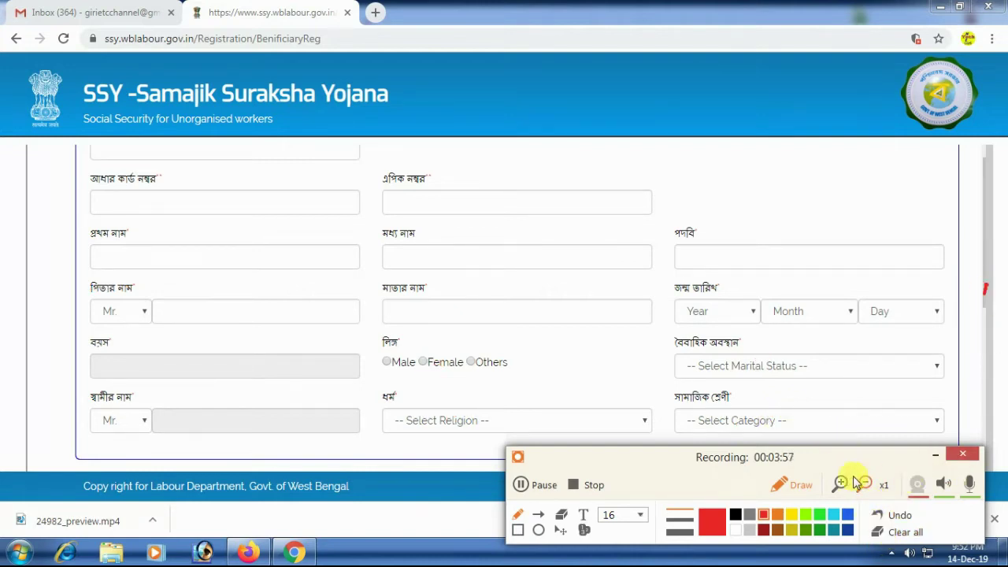
click(781, 484)
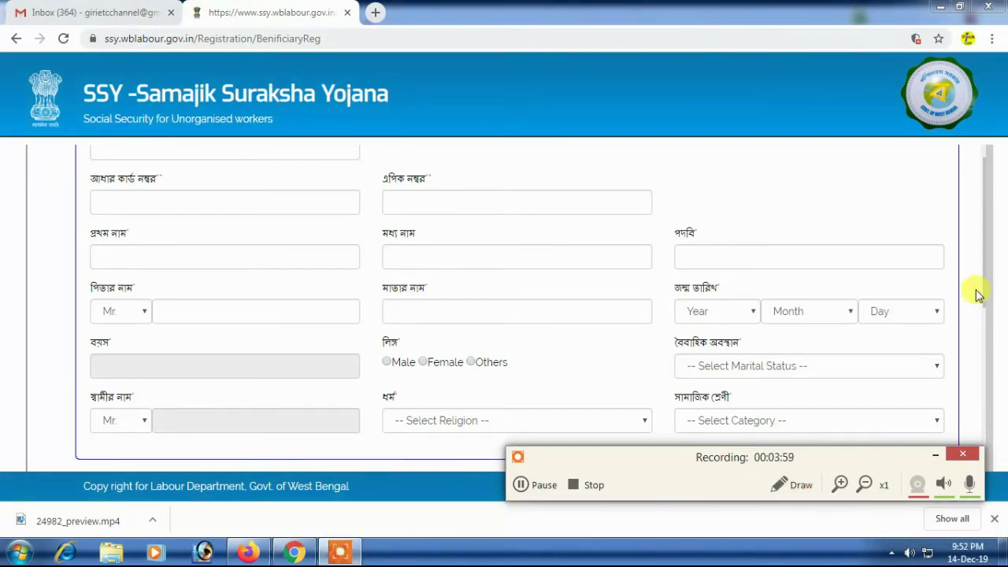
drag(986, 296, 974, 400)
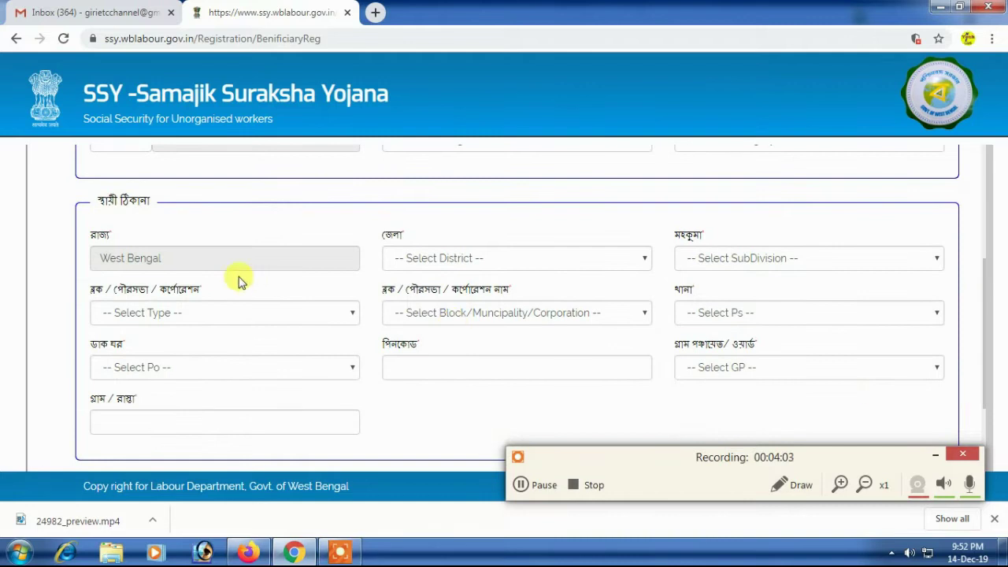
click(791, 489)
mouse_move(84, 220)
mouse_down()
mouse_move(81, 235)
mouse_move(189, 217)
mouse_move(128, 205)
mouse_up()
mouse_move(385, 220)
mouse_down()
mouse_move(373, 248)
mouse_move(409, 253)
mouse_up()
drag(659, 226, 705, 229)
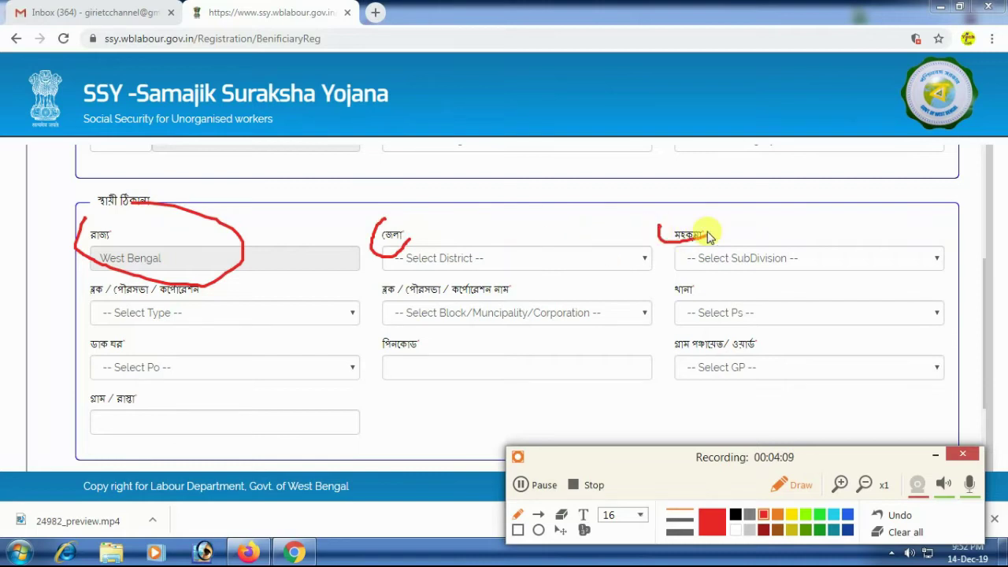
drag(89, 291, 158, 297)
drag(400, 296, 475, 285)
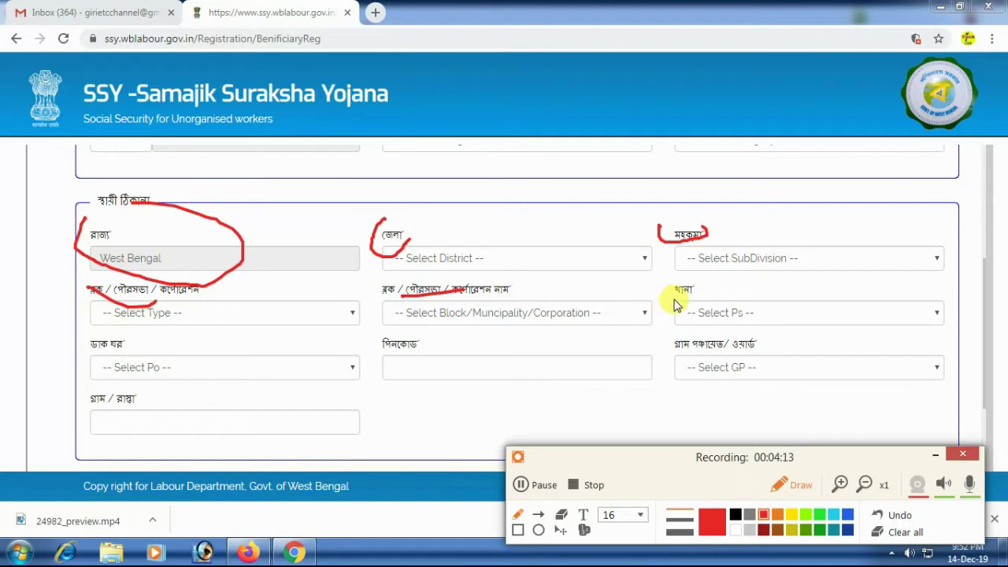
drag(673, 297, 697, 298)
drag(125, 354, 193, 333)
drag(384, 356, 444, 347)
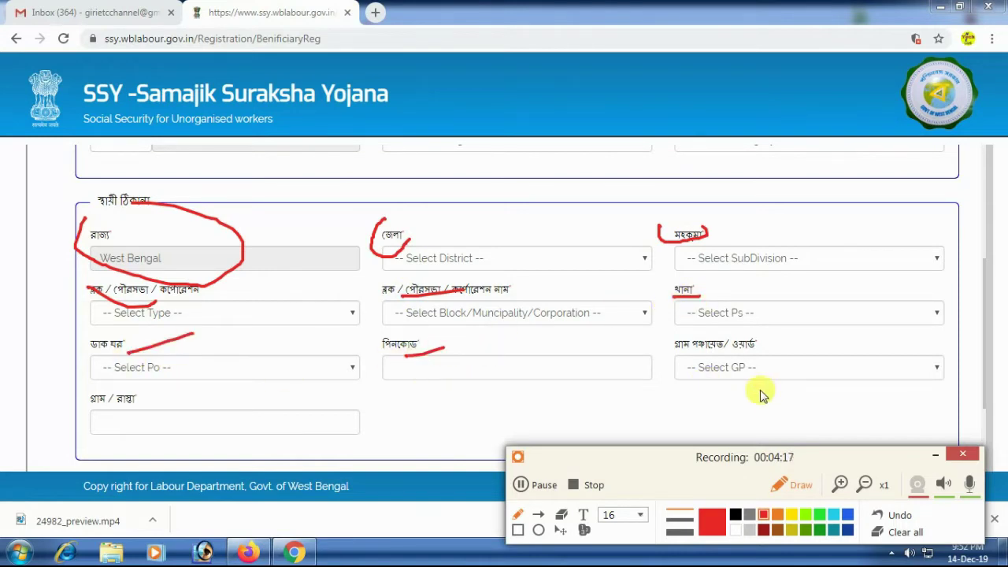
drag(703, 357, 753, 344)
drag(112, 409, 154, 407)
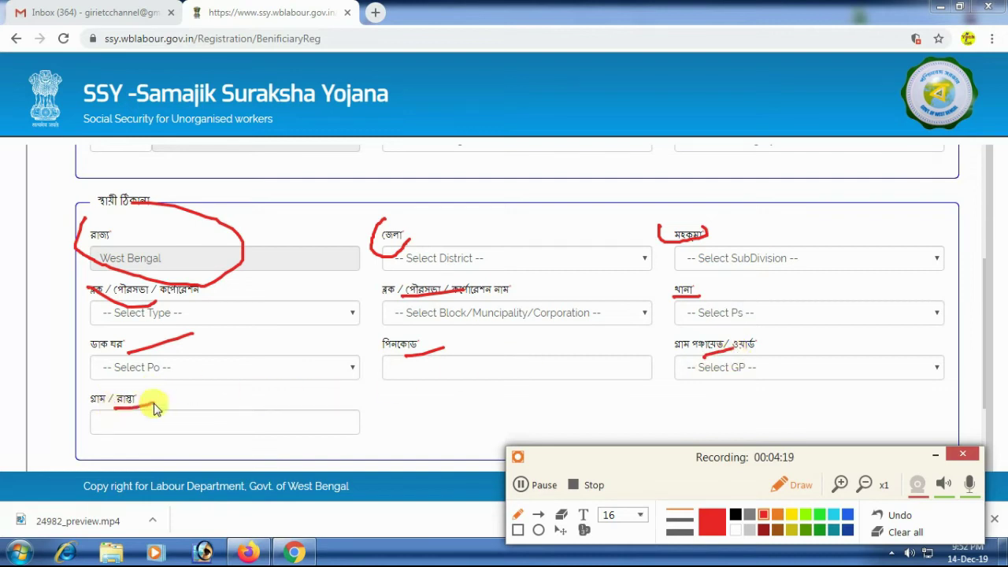
click(893, 538)
click(789, 484)
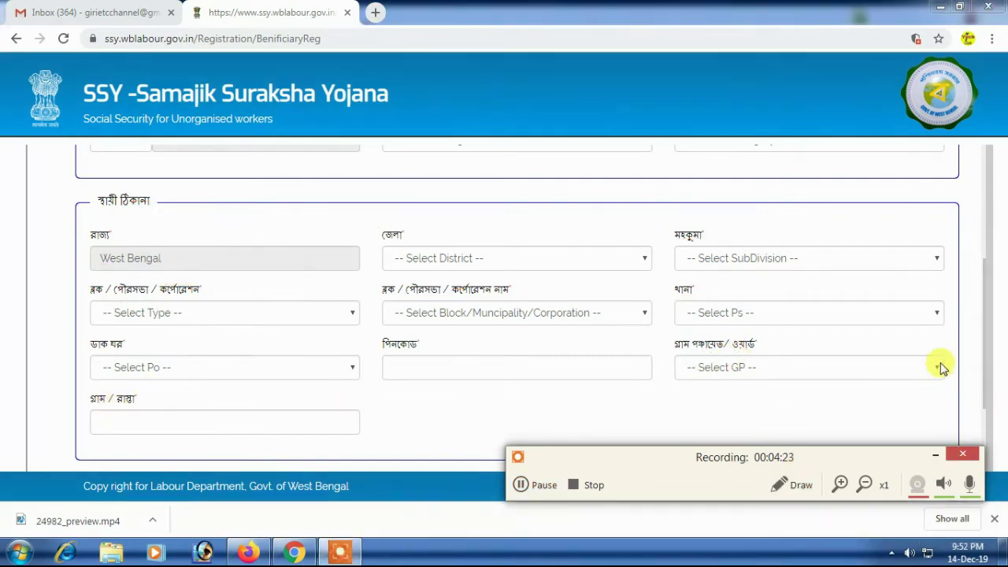
scroll(984, 338, down, 1)
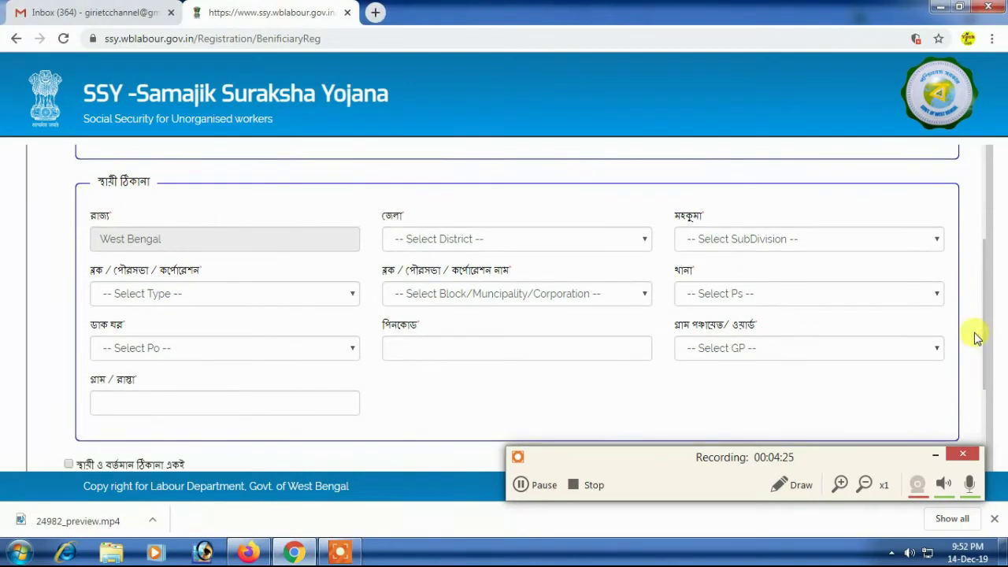
scroll(978, 341, down, 3)
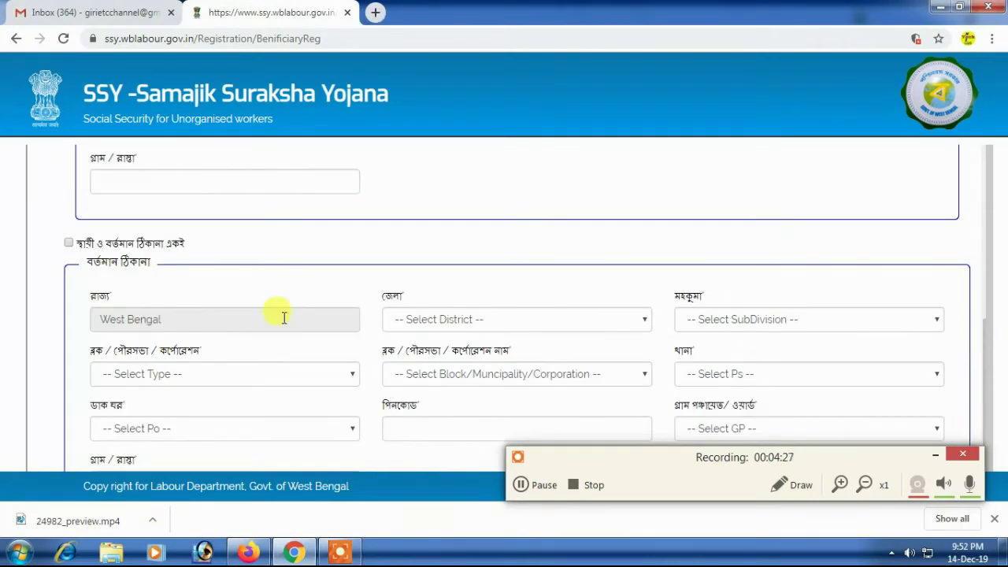
click(780, 484)
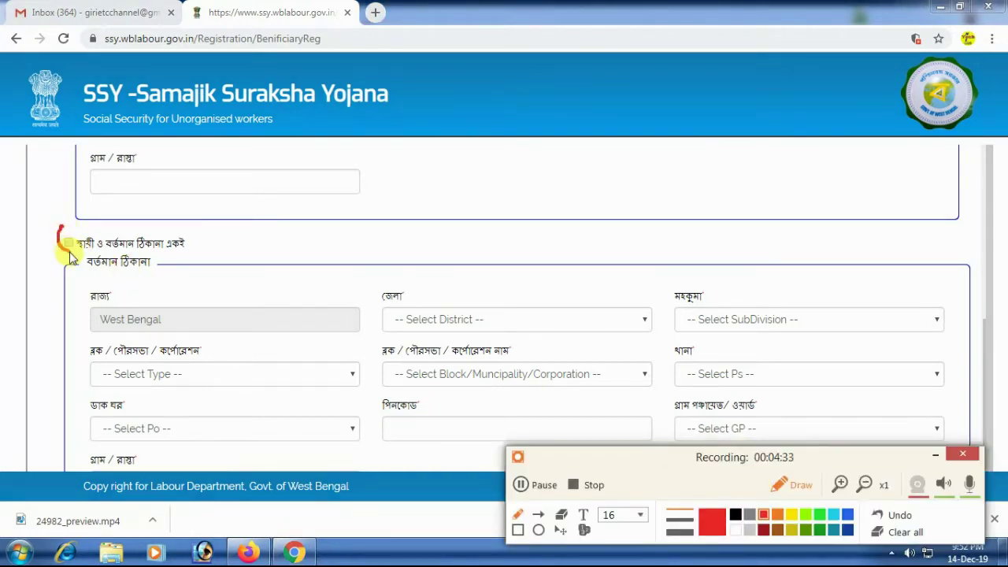
mouse_move(76, 249)
mouse_down()
mouse_move(66, 233)
mouse_move(74, 247)
mouse_move(84, 230)
mouse_up()
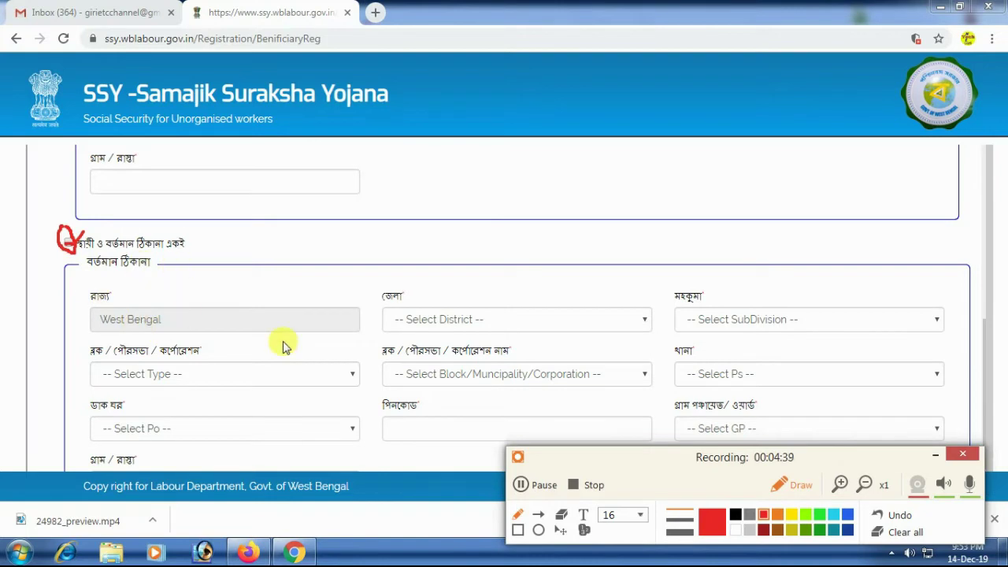
drag(101, 288, 121, 300)
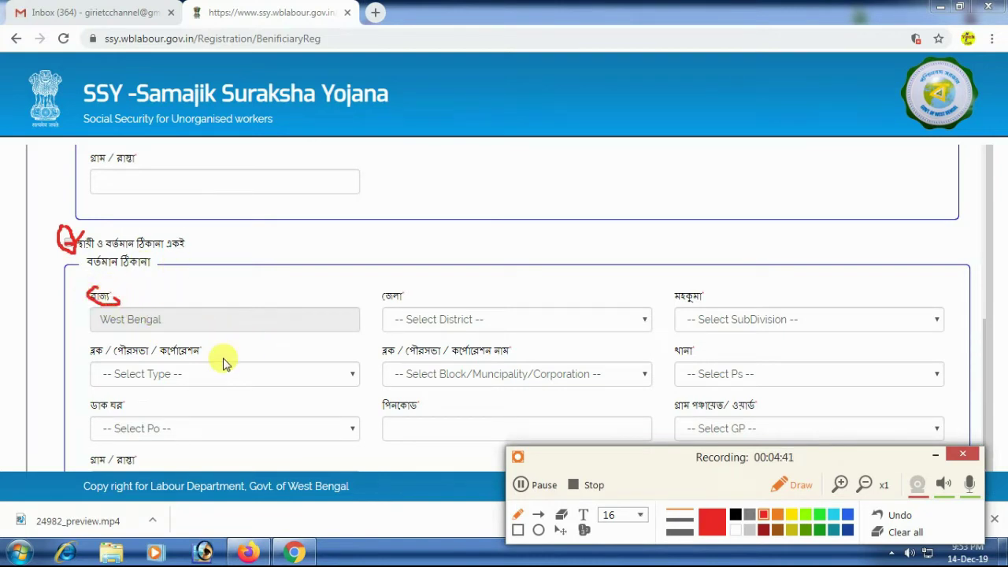
click(897, 532)
click(797, 486)
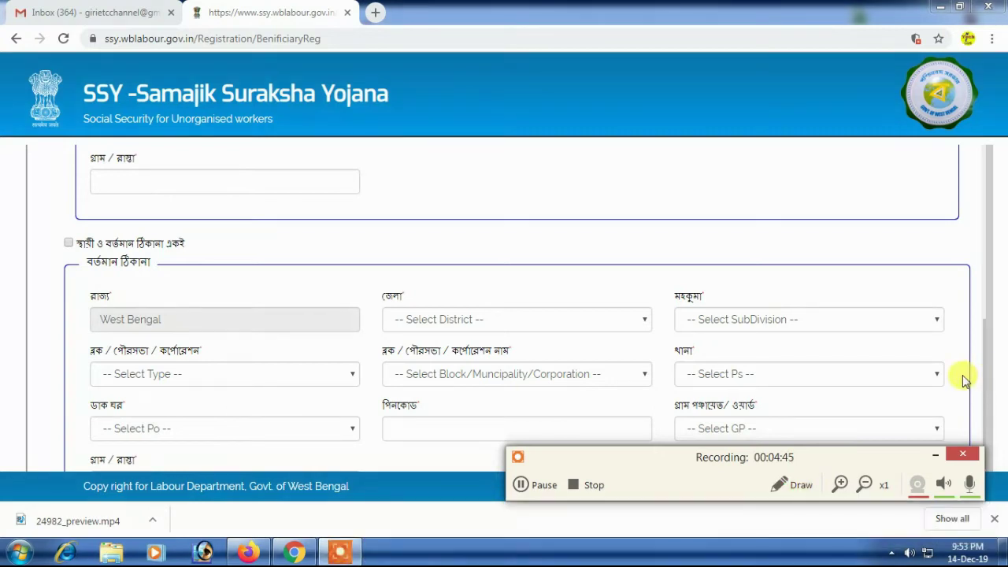
scroll(976, 390, down, 1)
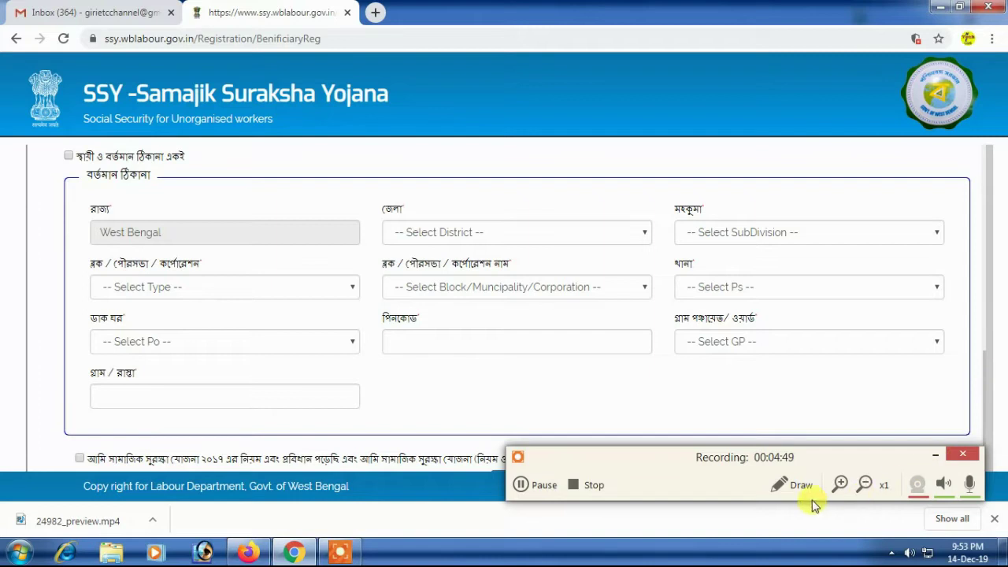
click(790, 485)
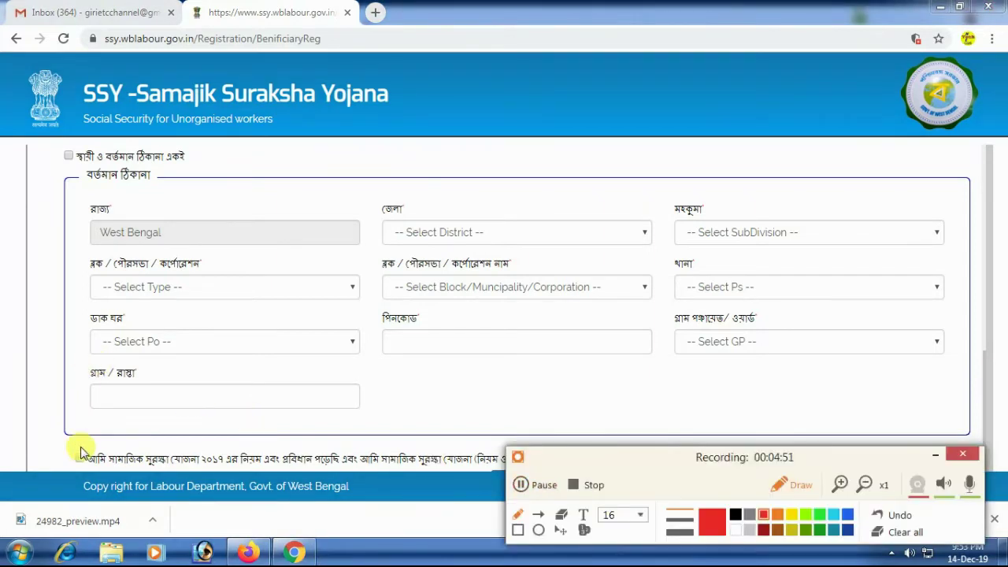
mouse_move(74, 456)
mouse_down()
mouse_move(84, 448)
mouse_move(75, 459)
mouse_up()
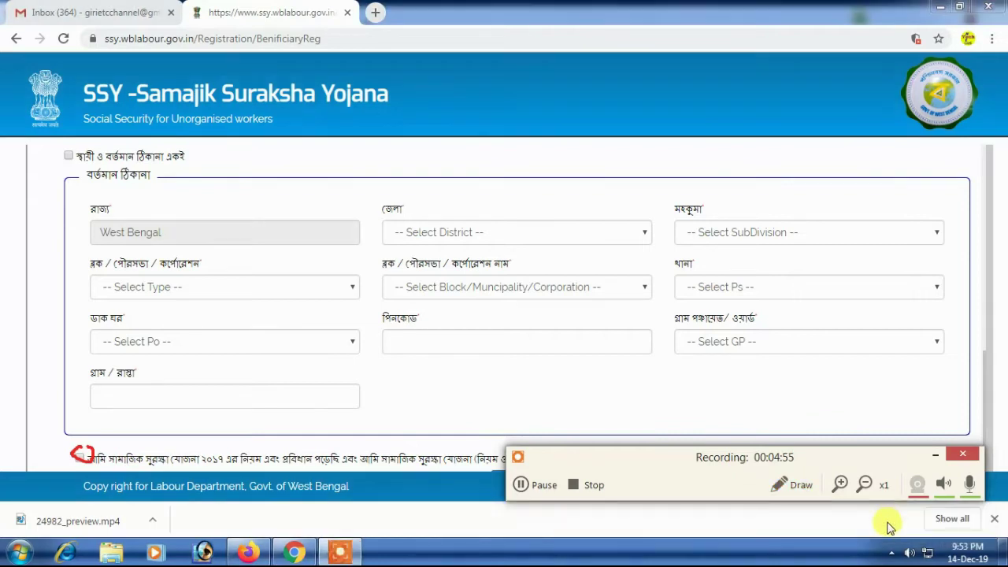
click(776, 483)
click(903, 531)
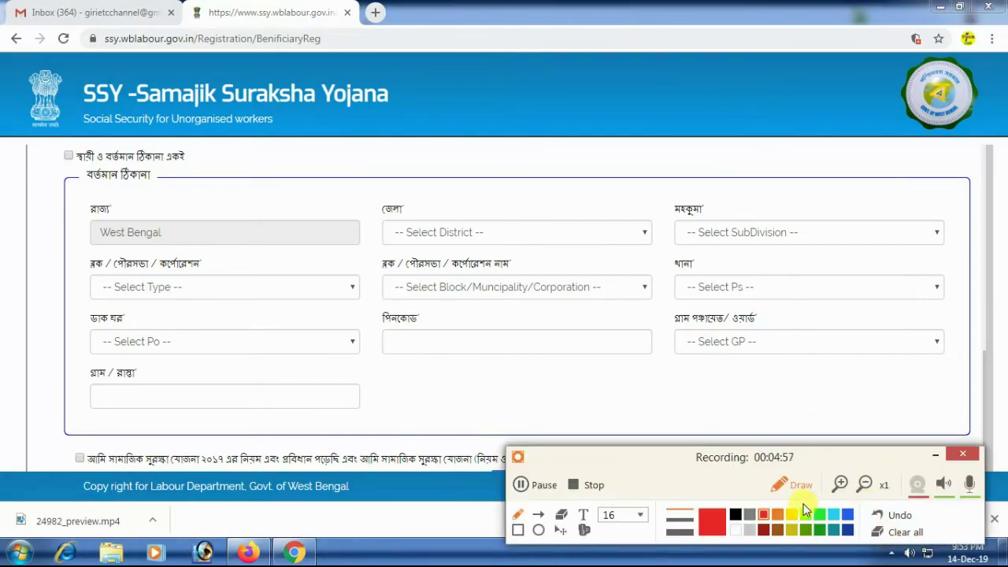
click(790, 487)
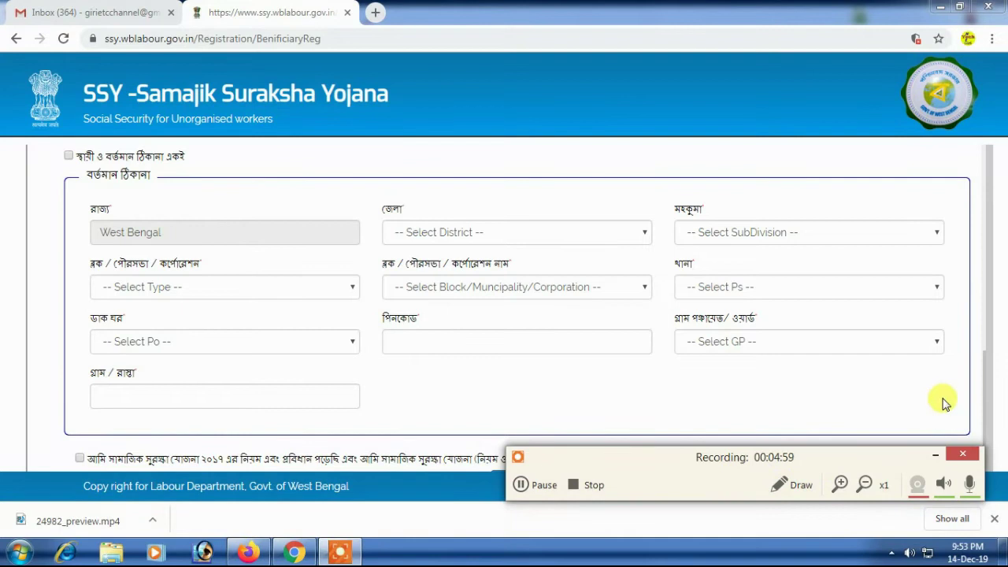
scroll(976, 372, down, 1)
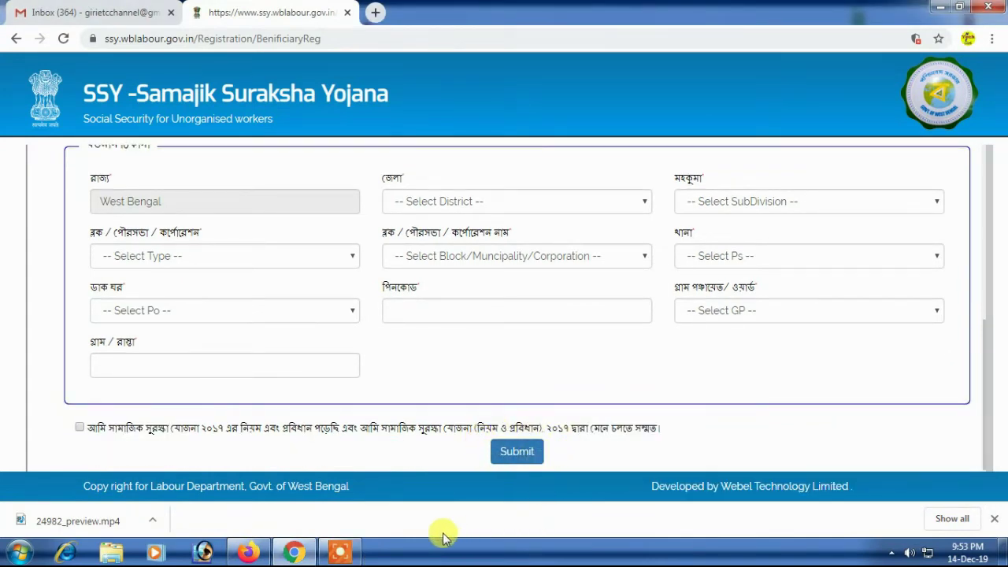
Step: Pause the recording and submit the completed registration form
mouse_move(353, 561)
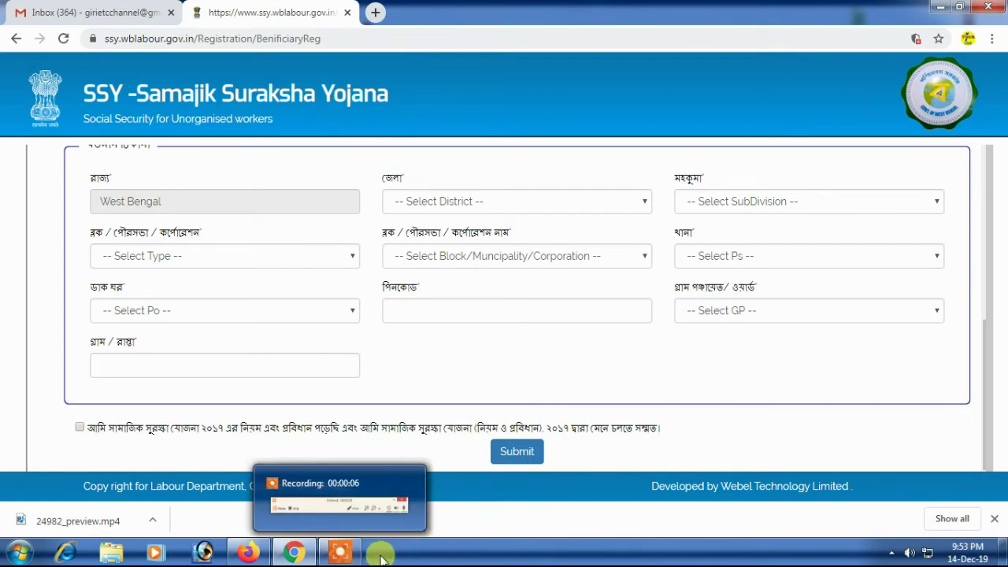
click(347, 559)
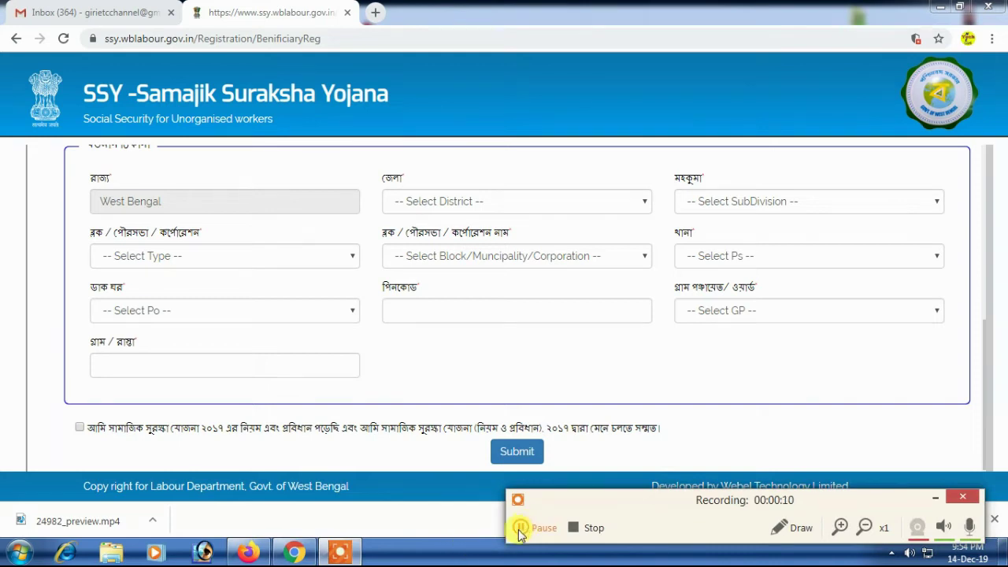
click(519, 529)
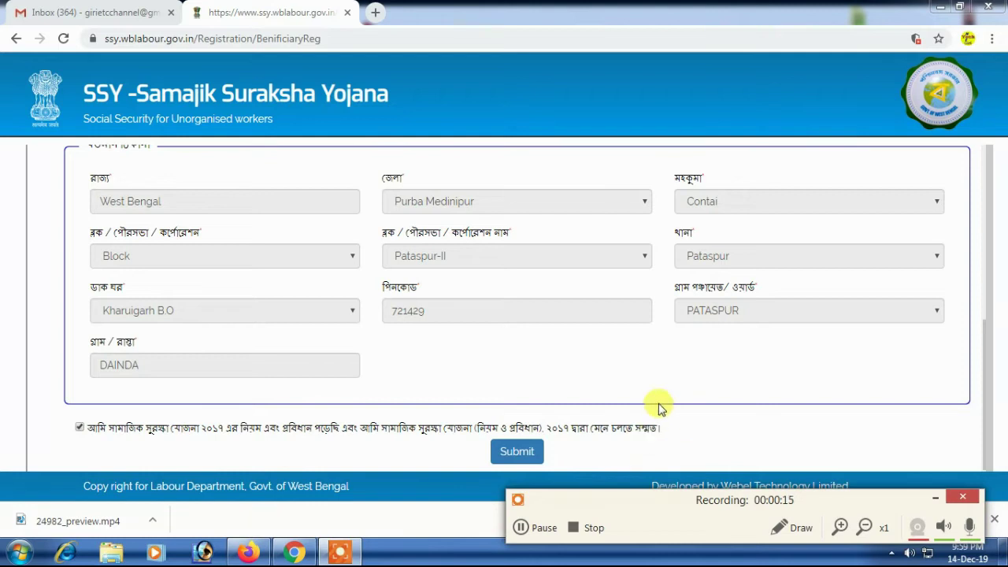
click(516, 454)
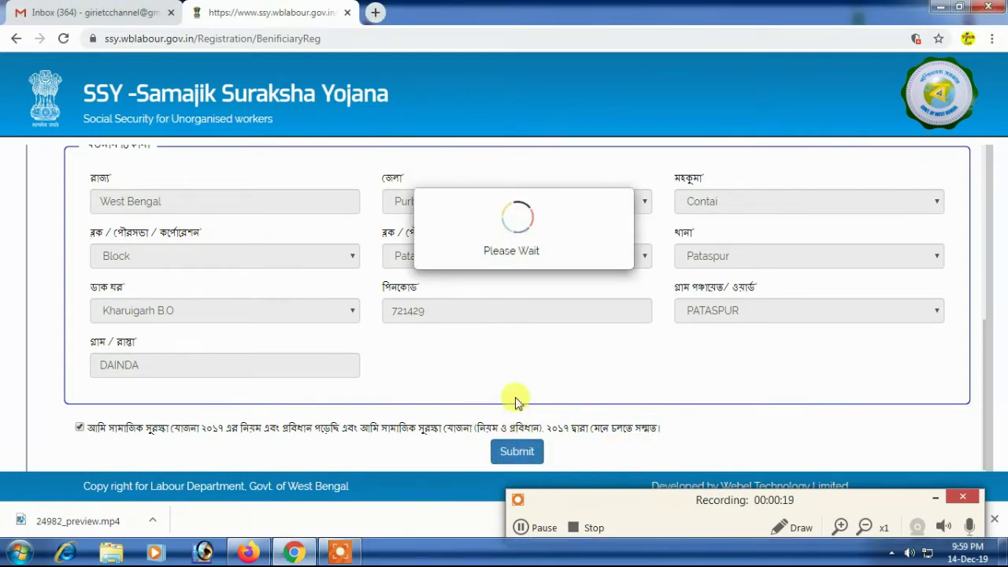
Step: Underline the new SSIN on the success page, hide the applicant's name, then erase annotations
scroll(516, 386, up, 1)
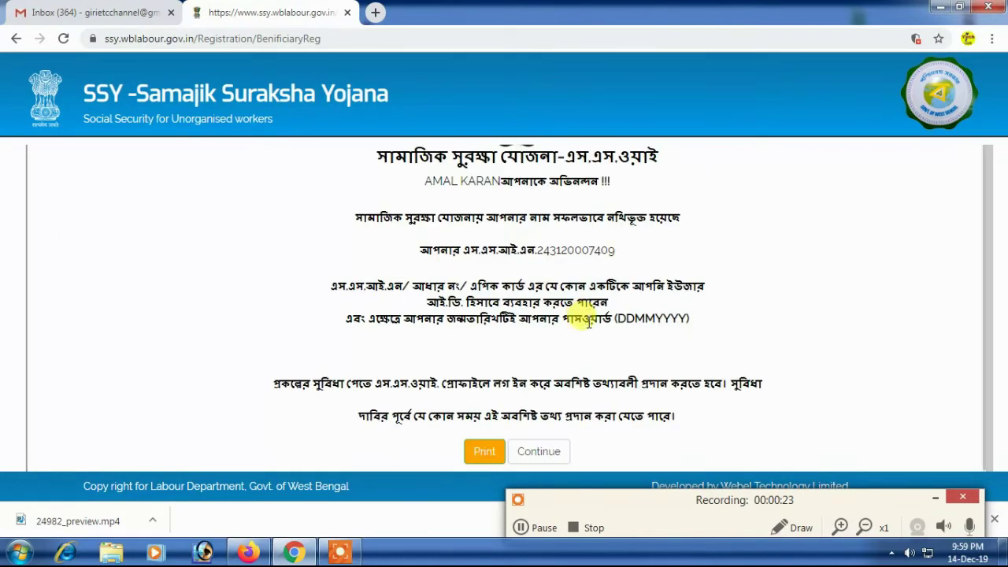
scroll(583, 317, up, 1)
scroll(598, 320, down, 1)
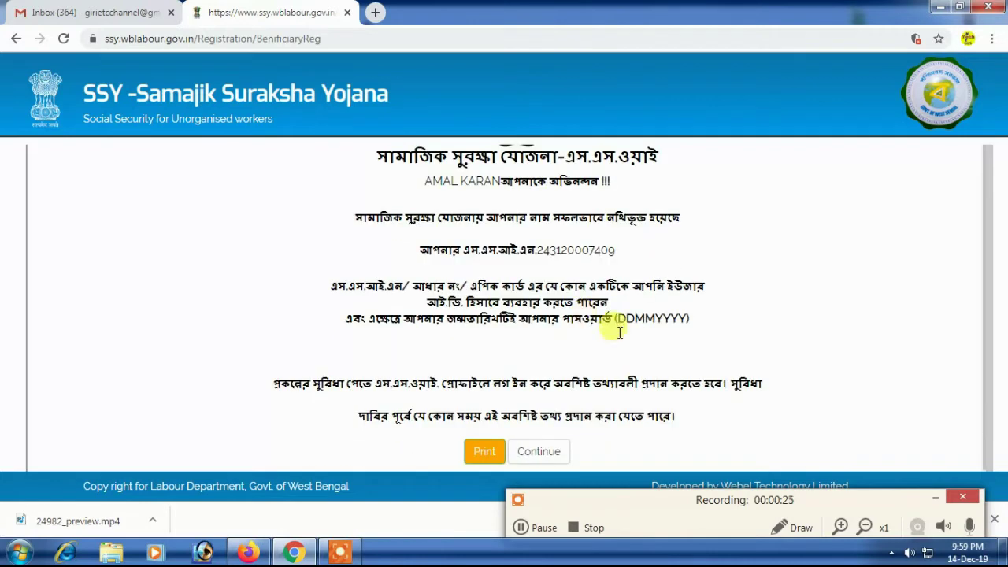
scroll(531, 349, up, 1)
scroll(531, 349, down, 1)
scroll(537, 352, up, 1)
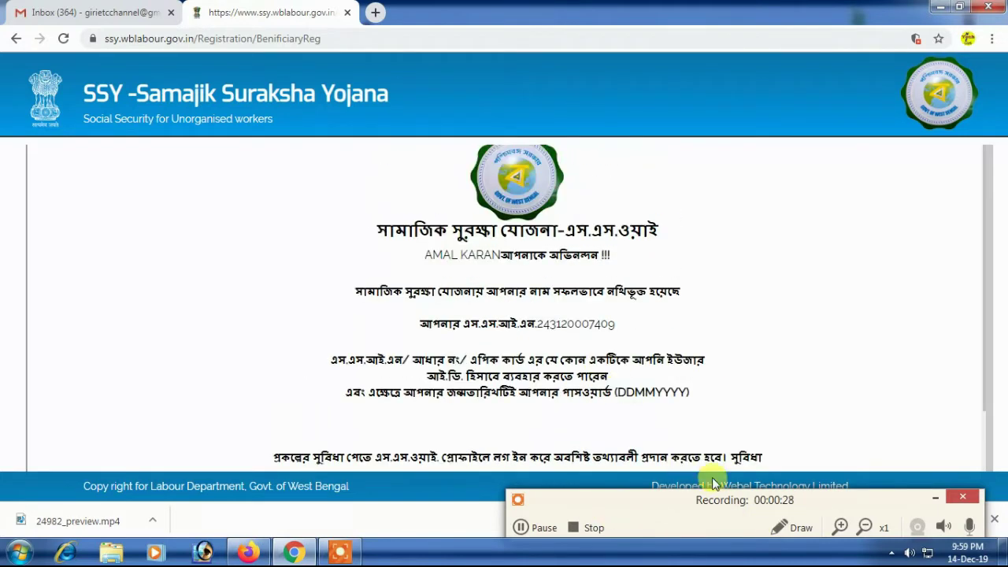
click(791, 528)
drag(535, 323, 616, 324)
drag(412, 260, 489, 263)
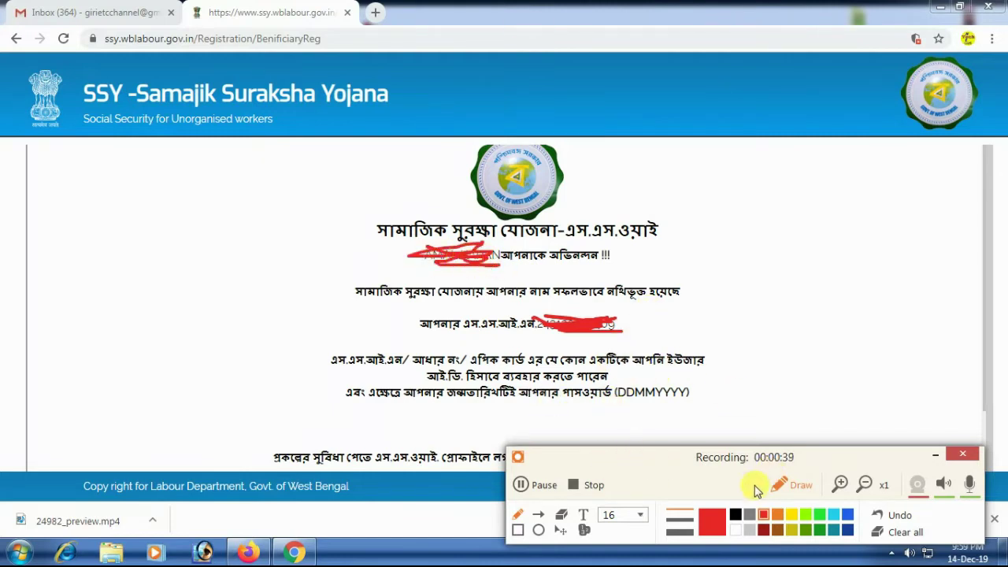
click(888, 534)
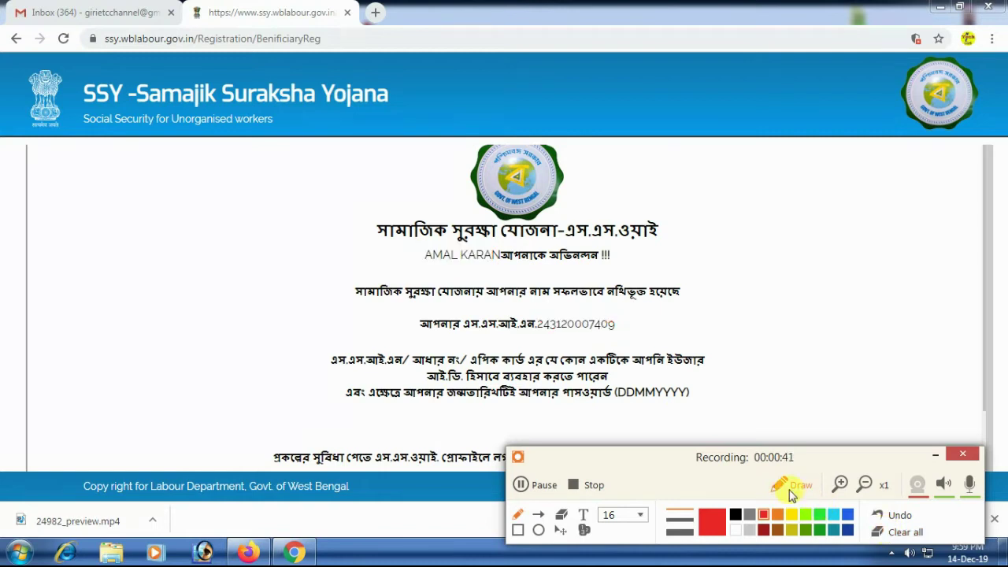
click(792, 486)
Step: Pause and resume the recording, then highlight the SSIN number text
click(537, 484)
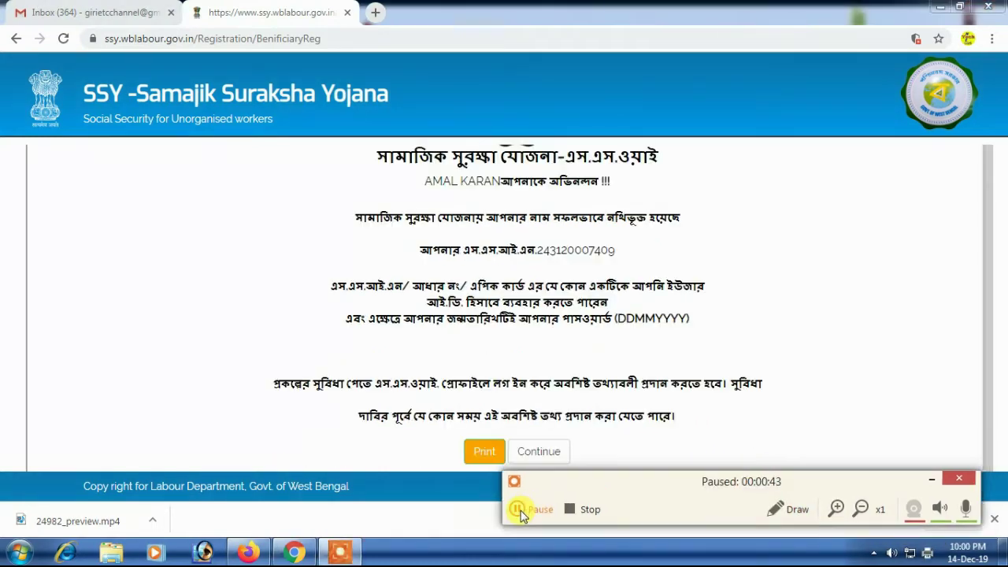
click(522, 511)
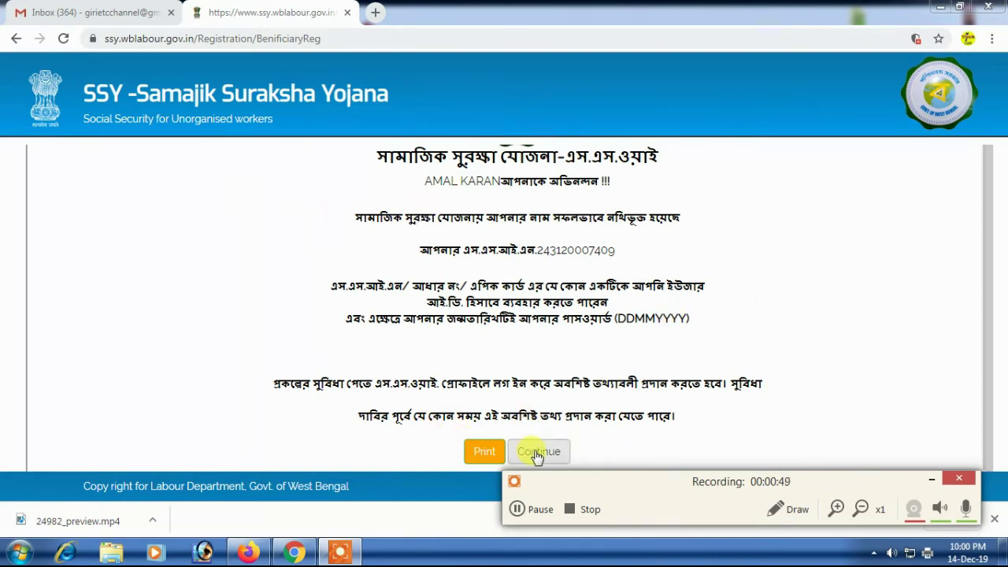
drag(613, 252, 543, 263)
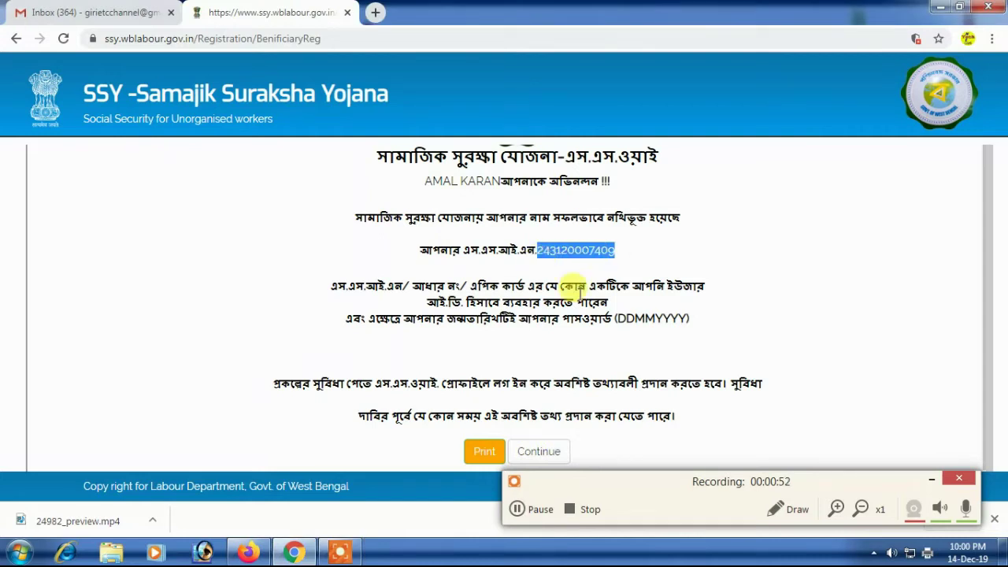
click(787, 324)
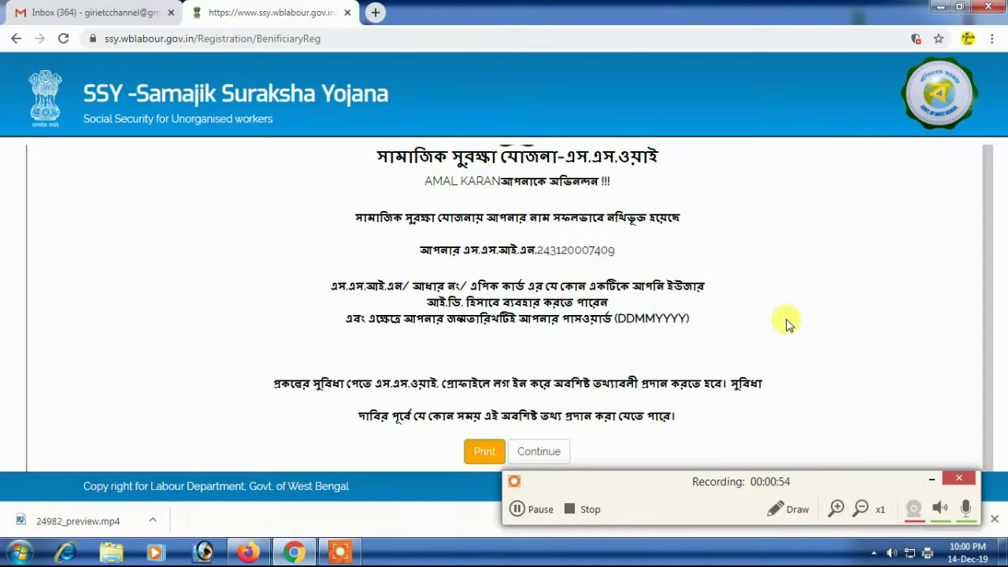
Step: Continue past the success page and circle the Right Now option on the prompt
click(540, 455)
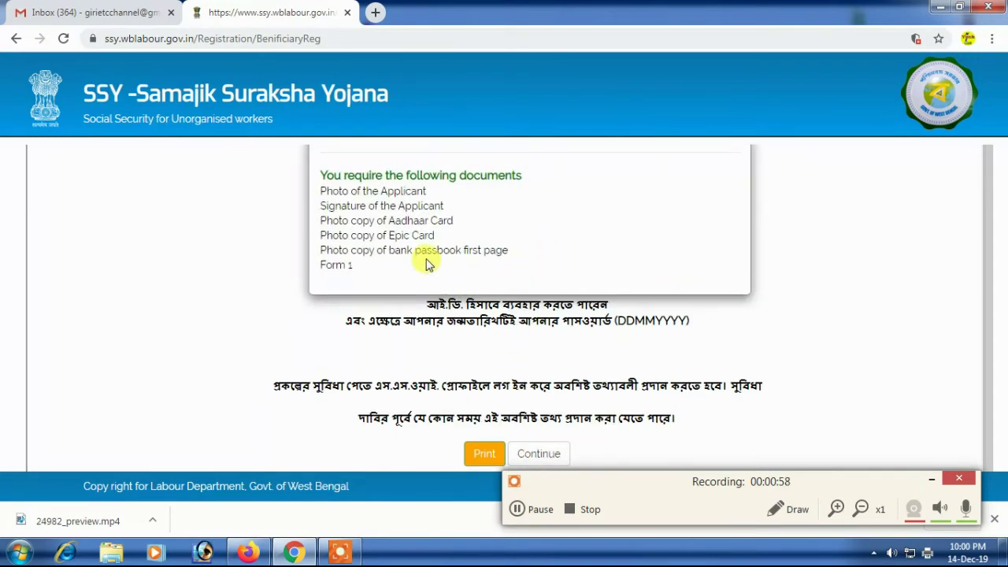
scroll(425, 264, up, 2)
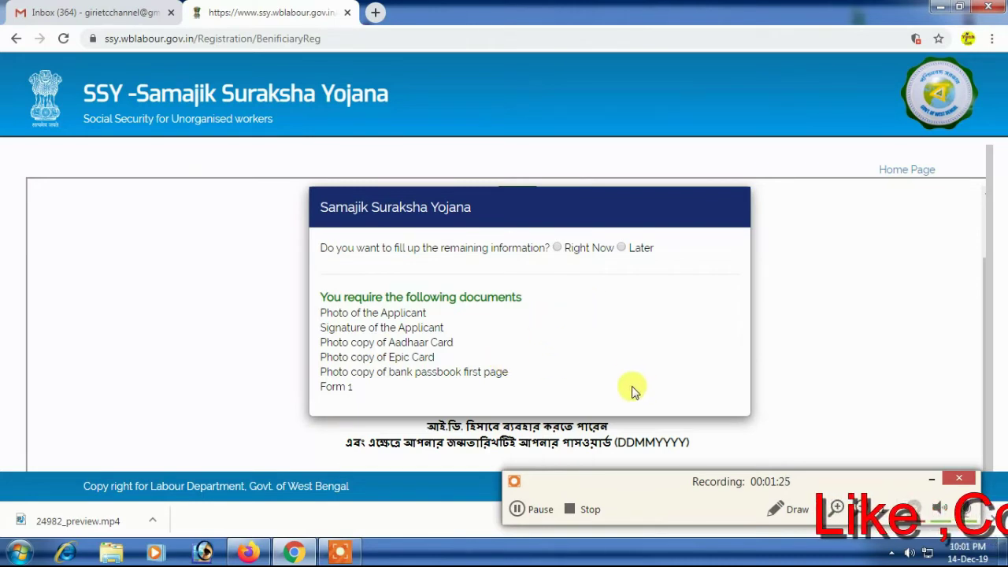
click(779, 513)
mouse_move(565, 238)
mouse_down()
mouse_move(562, 263)
mouse_move(581, 235)
mouse_move(657, 240)
mouse_move(630, 235)
mouse_up()
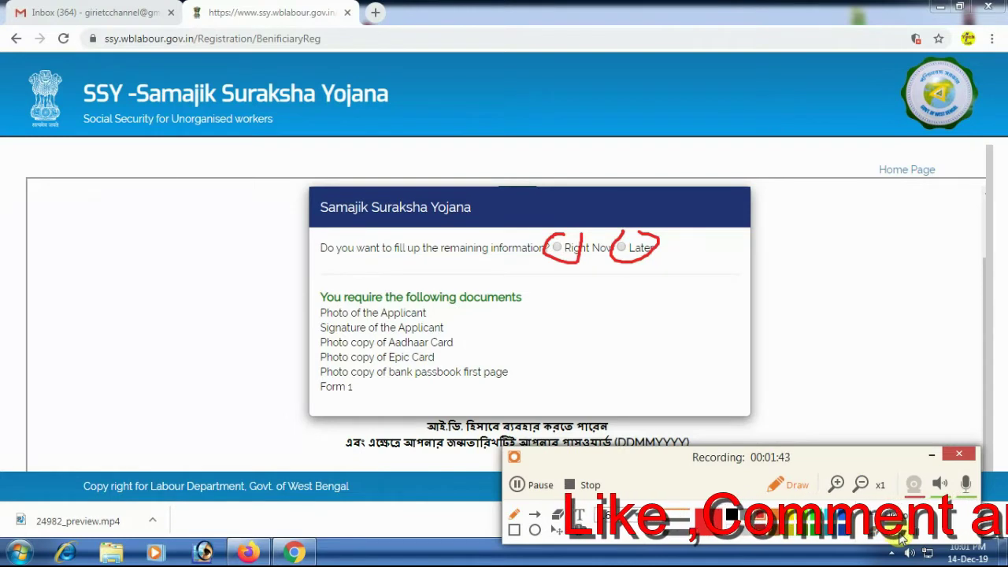
click(901, 535)
click(777, 487)
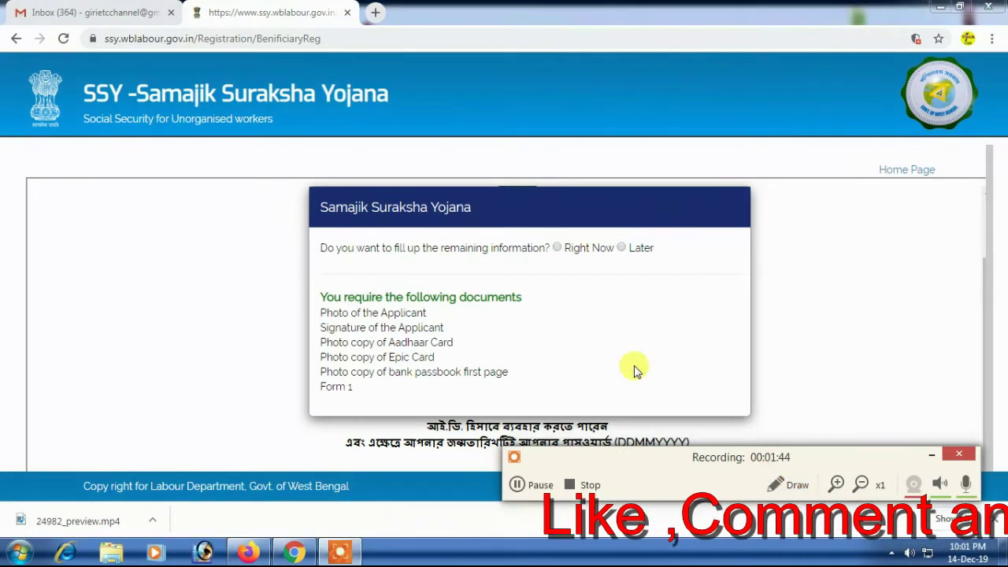
Step: Choose Right Now and scroll down to the নথিগুলি আপলোড করুন section
click(558, 249)
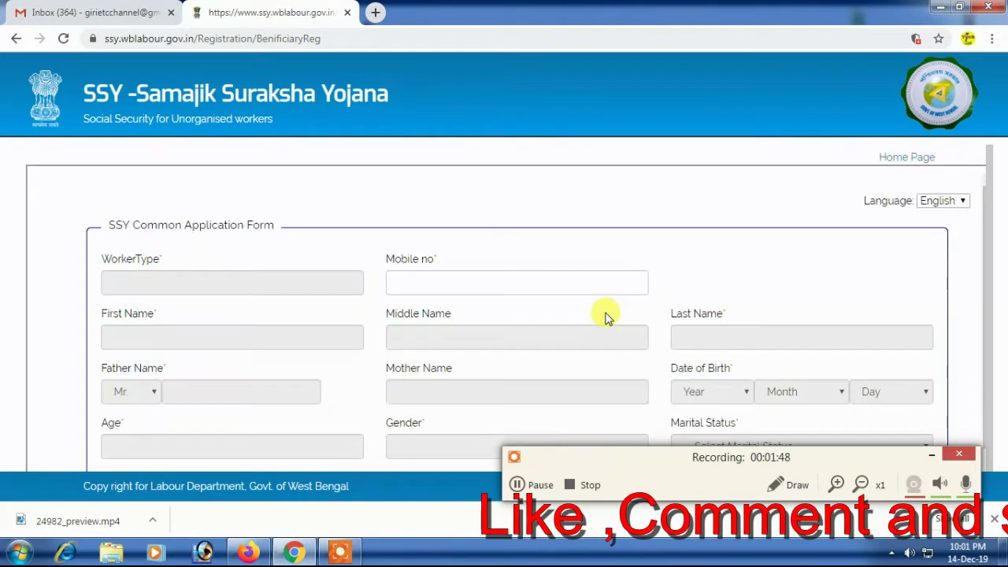
scroll(607, 315, down, 1)
scroll(607, 315, down, 1)
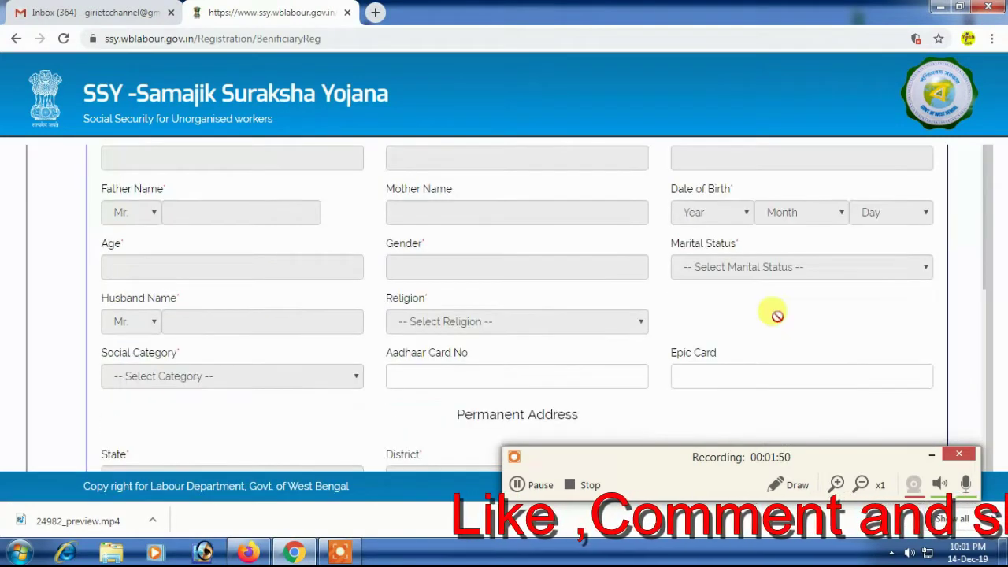
scroll(776, 331, down, 20)
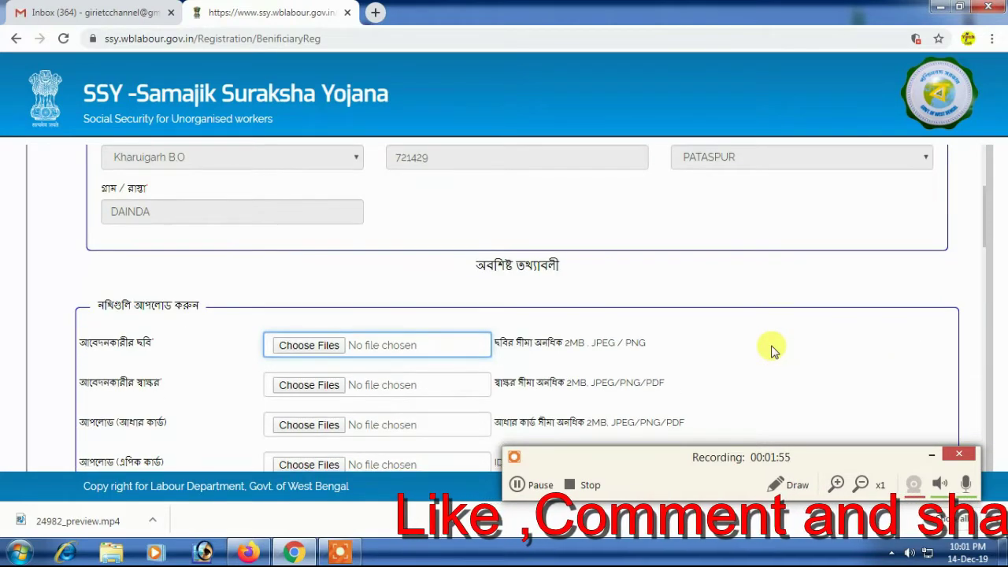
scroll(772, 349, down, 2)
scroll(734, 344, up, 1)
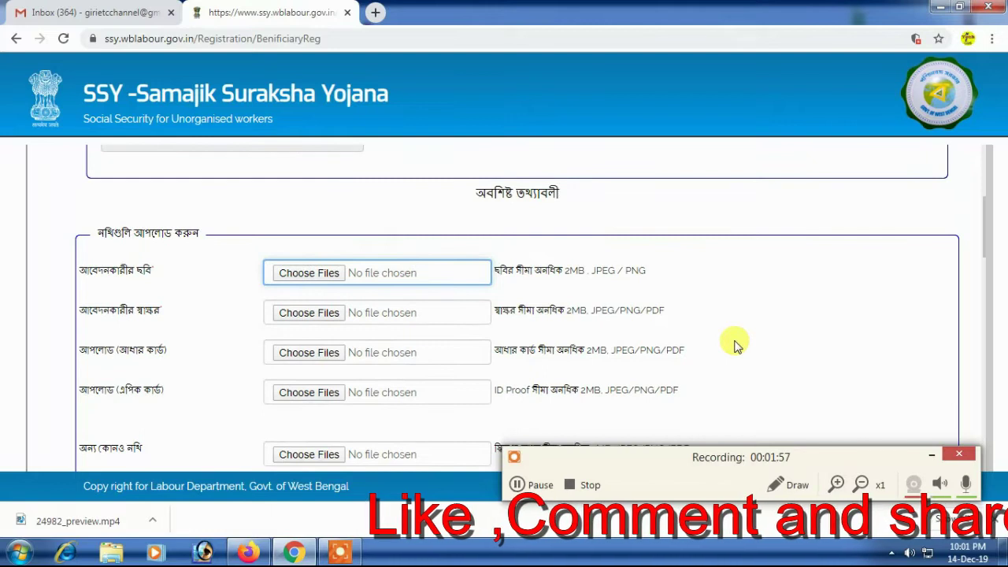
Step: Mark up the upload section with screen annotations, then clear them
click(779, 488)
mouse_move(485, 177)
mouse_down()
mouse_move(543, 224)
mouse_move(543, 175)
mouse_move(499, 169)
mouse_up()
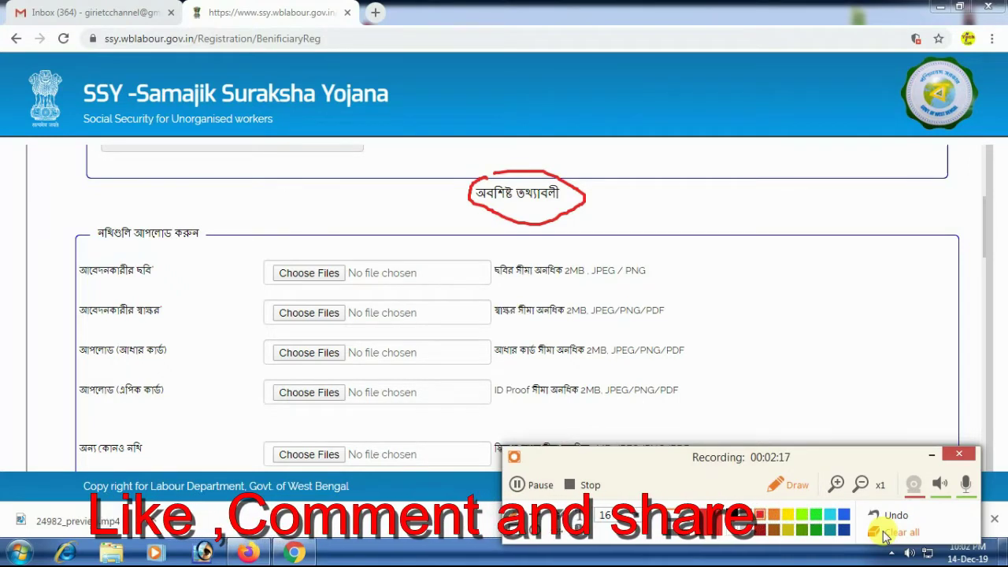
click(884, 534)
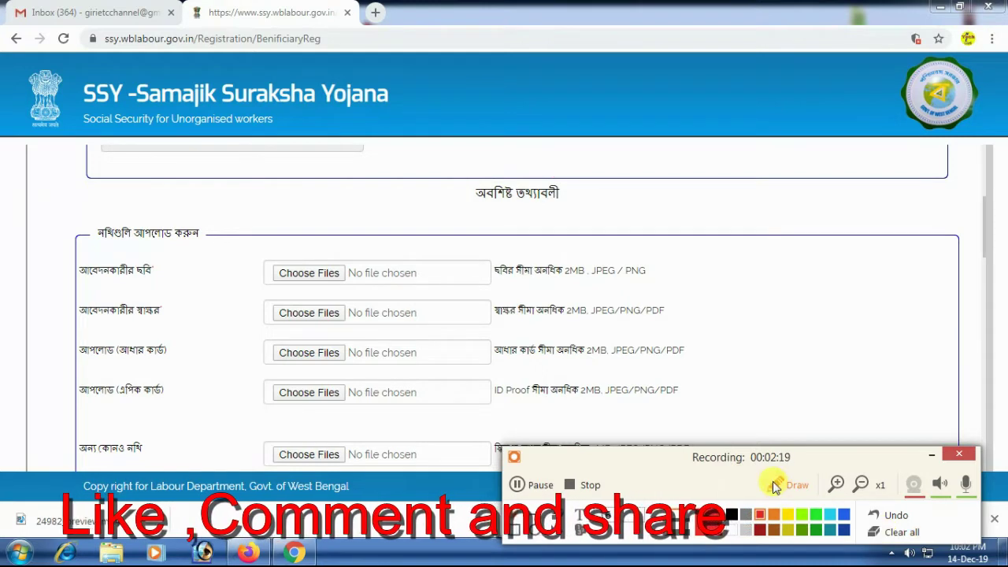
click(777, 486)
triple_click(971, 259)
click(959, 298)
mouse_move(987, 247)
mouse_down()
mouse_move(983, 263)
mouse_move(983, 250)
mouse_up()
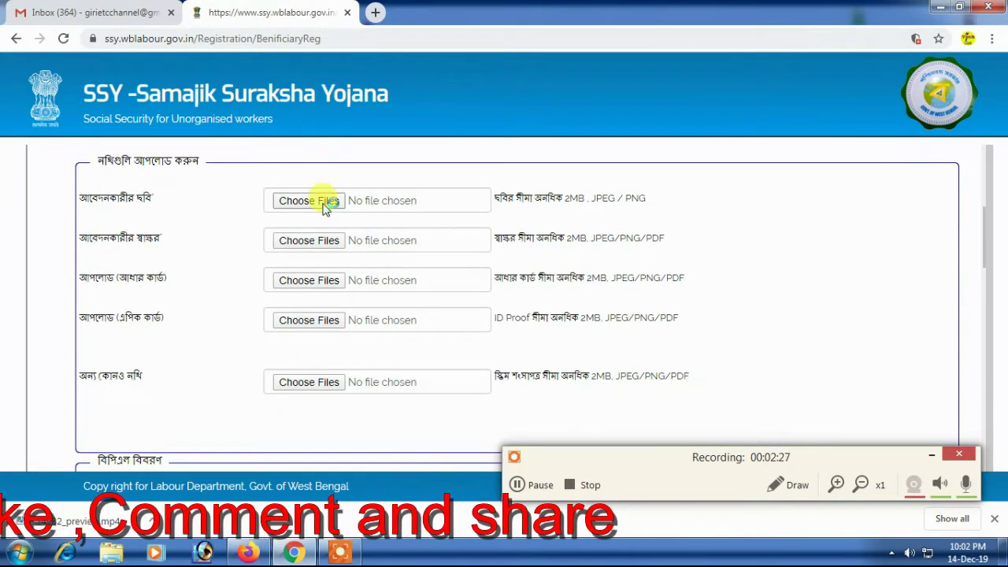
Step: Attach PICTURE.jpg from the applicant's Desktop folder as the photo
click(291, 242)
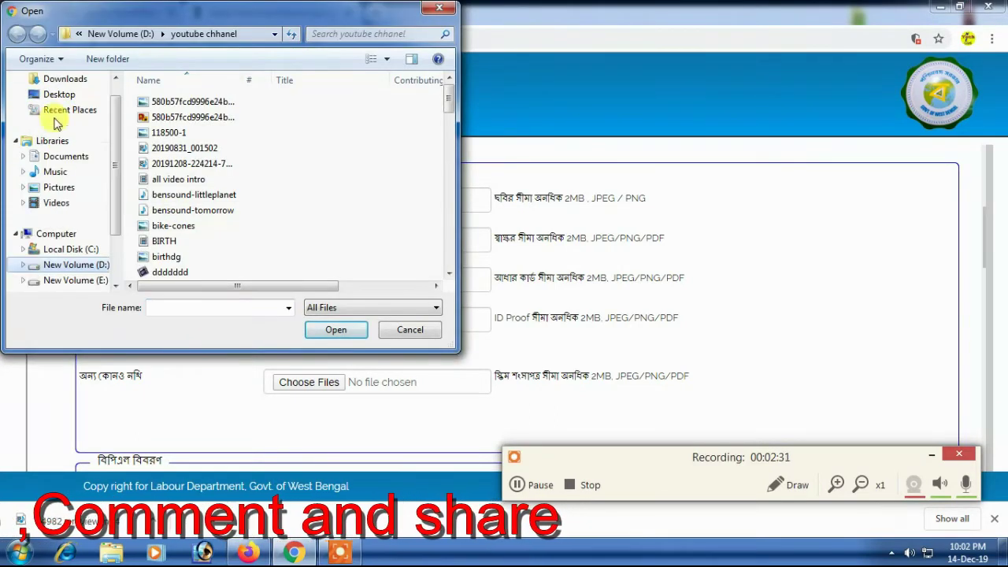
click(57, 95)
drag(445, 100, 449, 162)
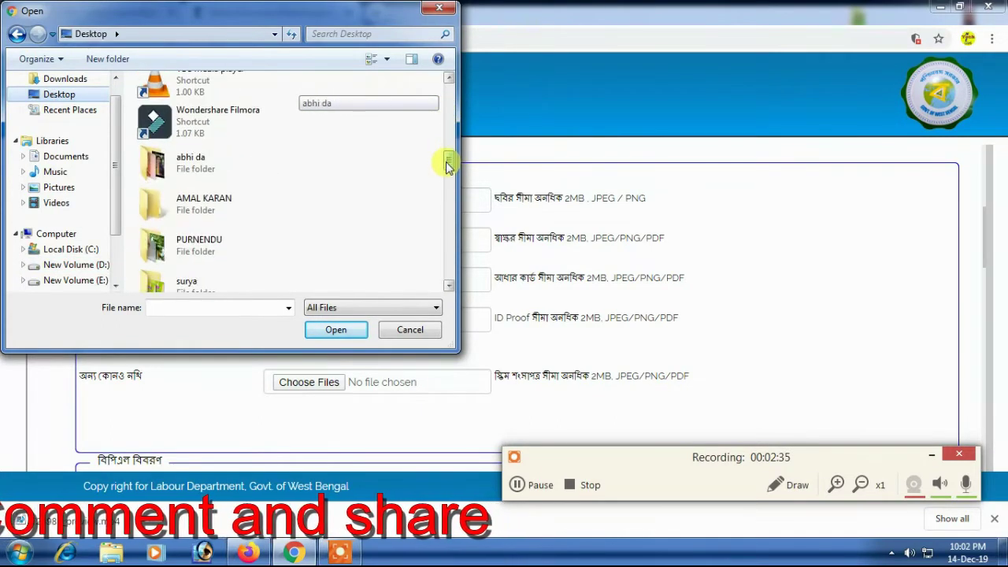
double_click(228, 204)
click(370, 211)
click(332, 341)
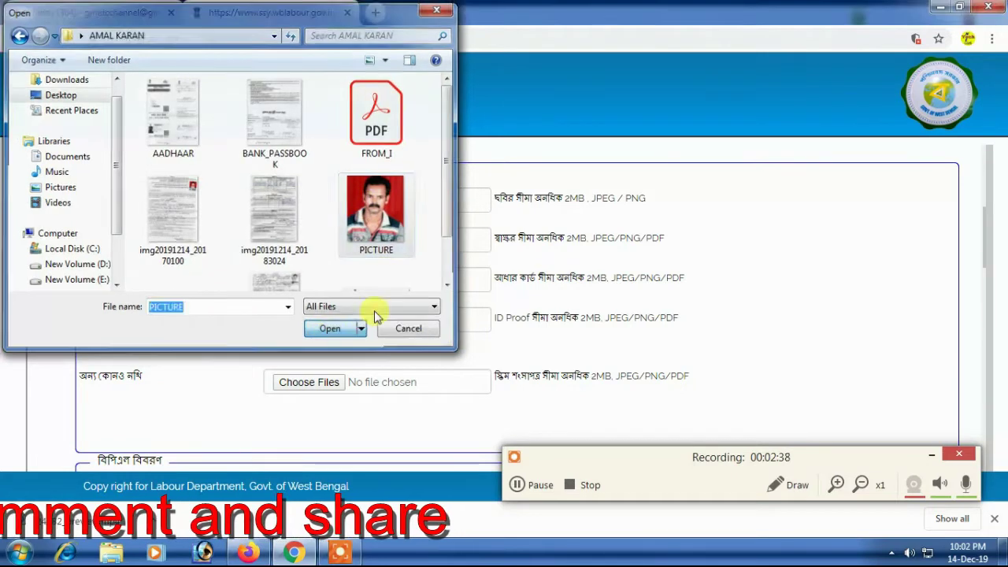
Step: Attach SIG.jpg as the signature
click(320, 246)
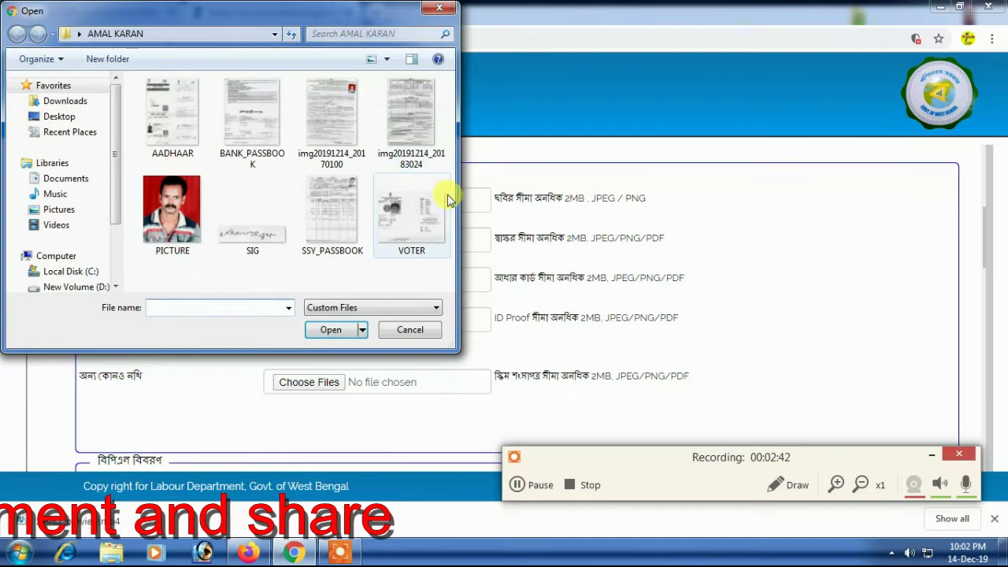
click(263, 224)
click(334, 330)
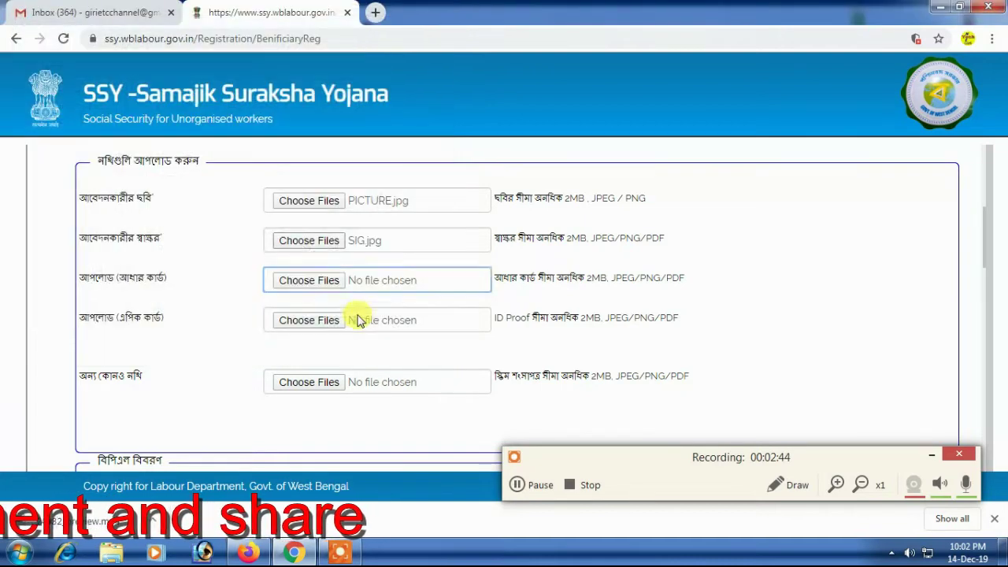
Step: Attach AADHAAR.jpg to the Aadhaar field
click(323, 206)
mouse_move(446, 138)
mouse_down()
mouse_move(450, 197)
mouse_move(450, 135)
mouse_up()
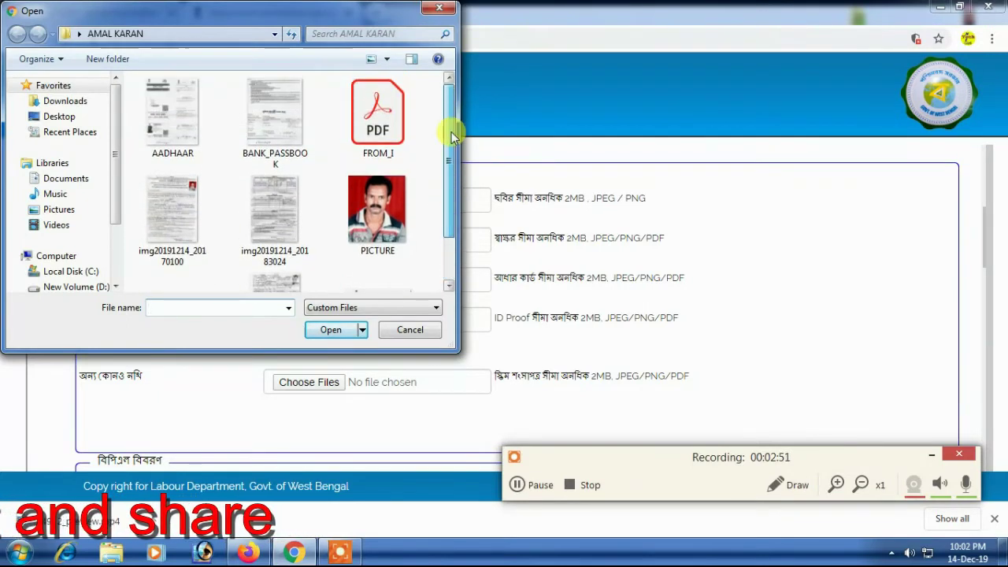
click(180, 124)
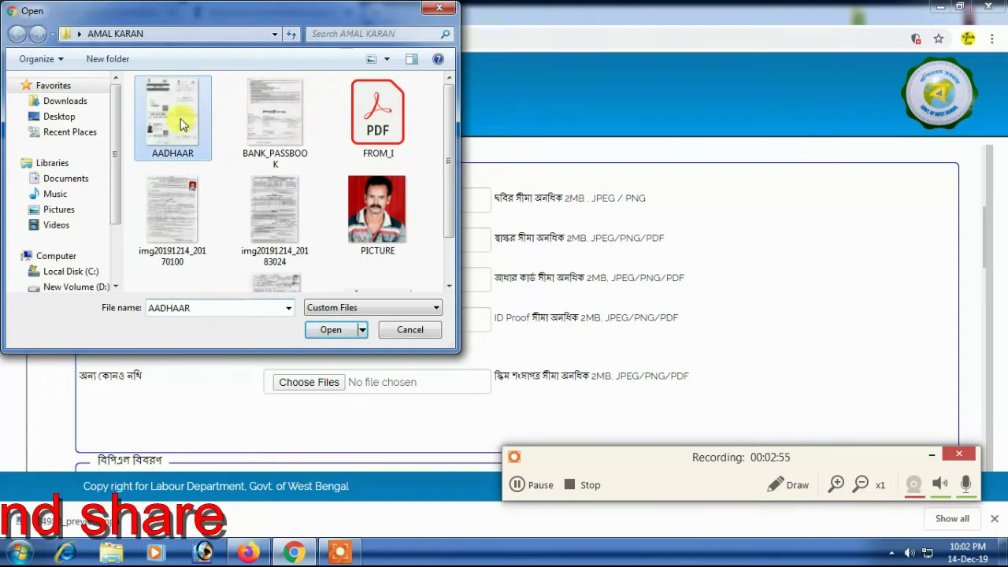
click(337, 329)
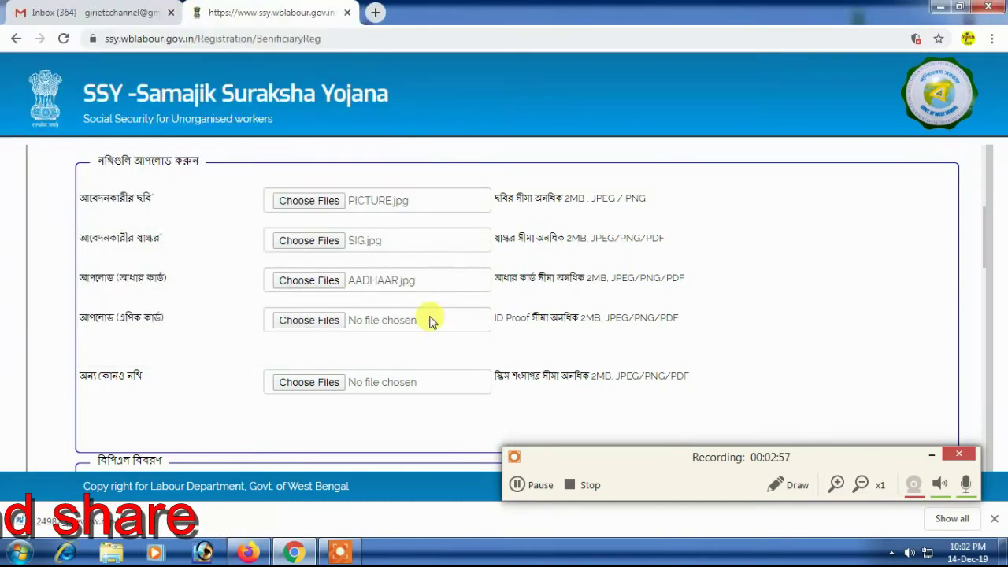
Step: Attach VOTER.jpg to the voter card field
click(332, 326)
drag(447, 124, 449, 177)
click(380, 264)
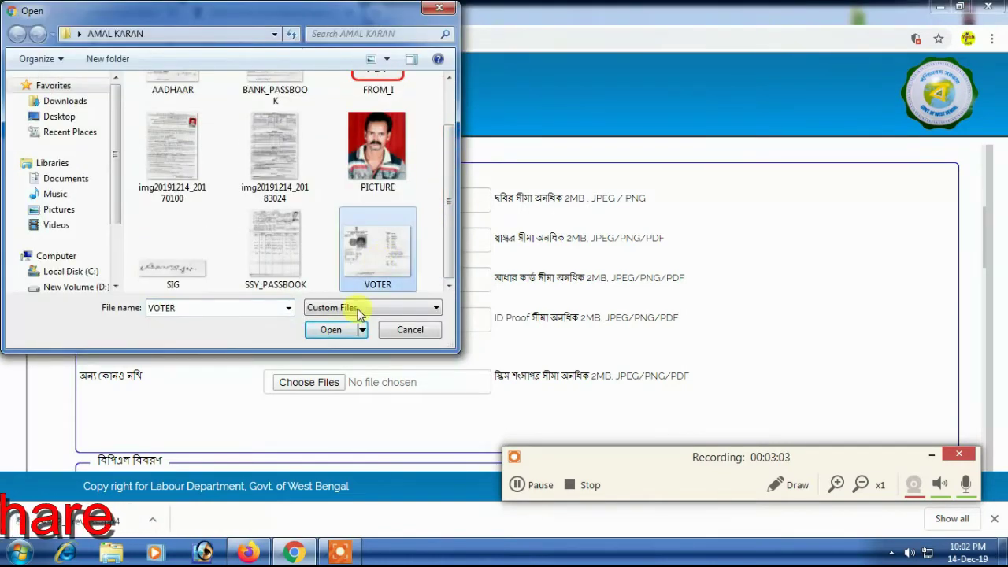
click(330, 330)
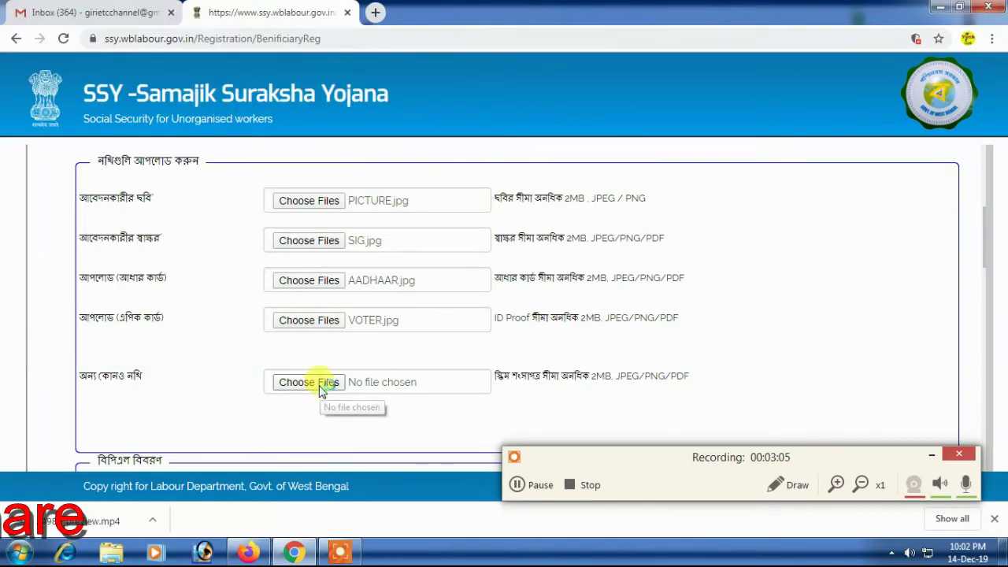
Step: Attach SSY_PASSBOOK.jpg as the other document
click(322, 329)
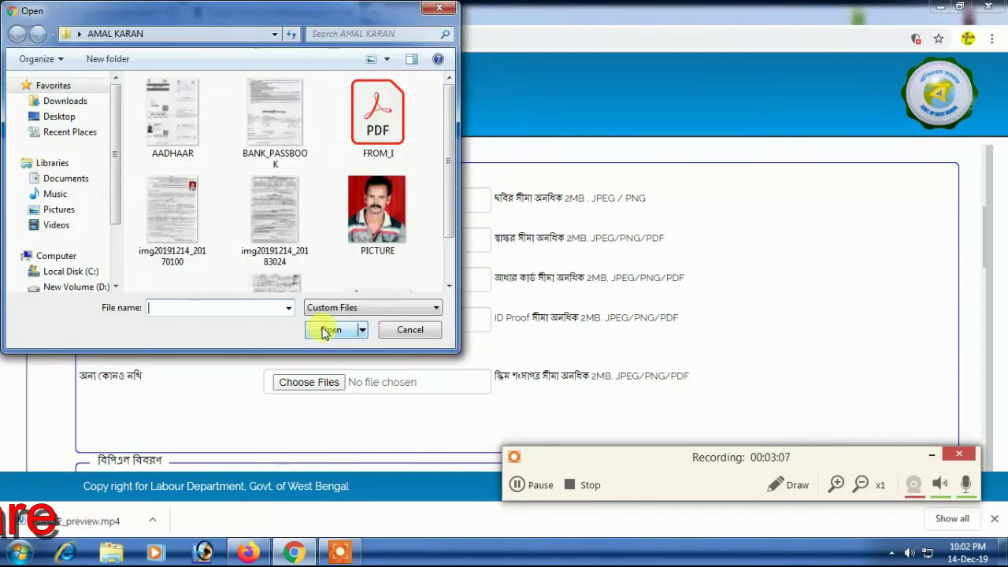
click(522, 484)
click(517, 485)
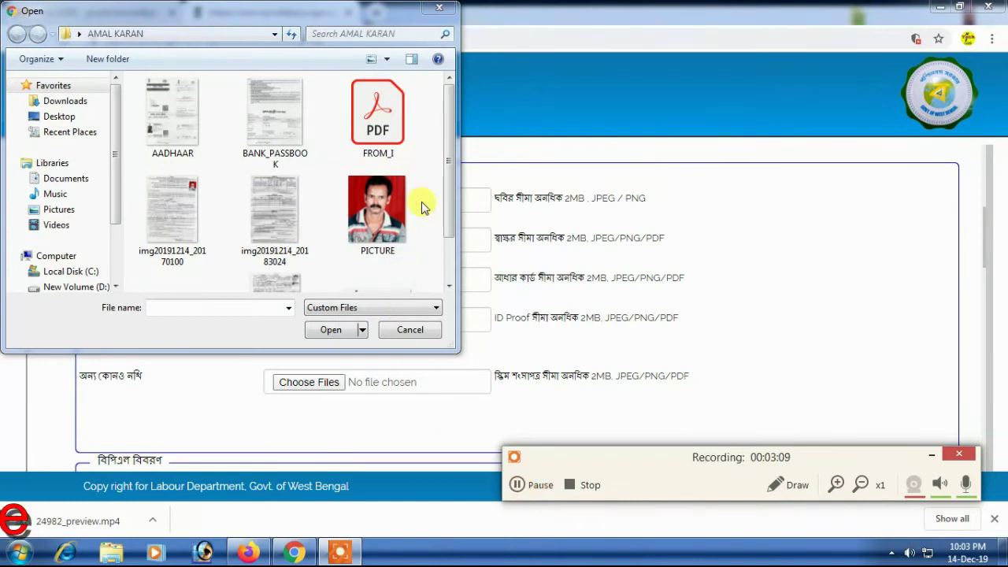
drag(448, 184, 448, 239)
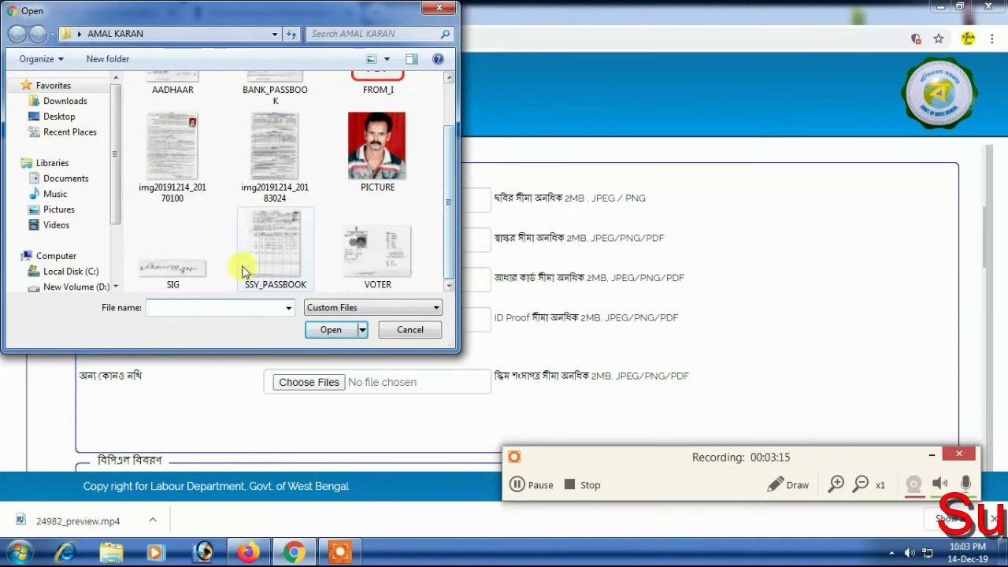
click(266, 244)
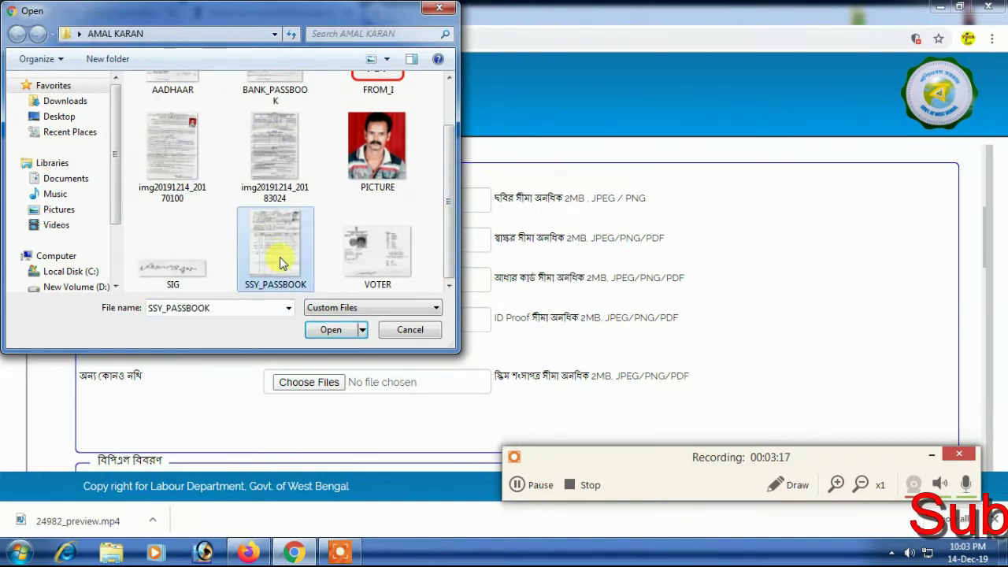
click(337, 331)
Step: Switch BPL status from হ্যাঁ back to না and scroll down to bank details
scroll(400, 426, down, 2)
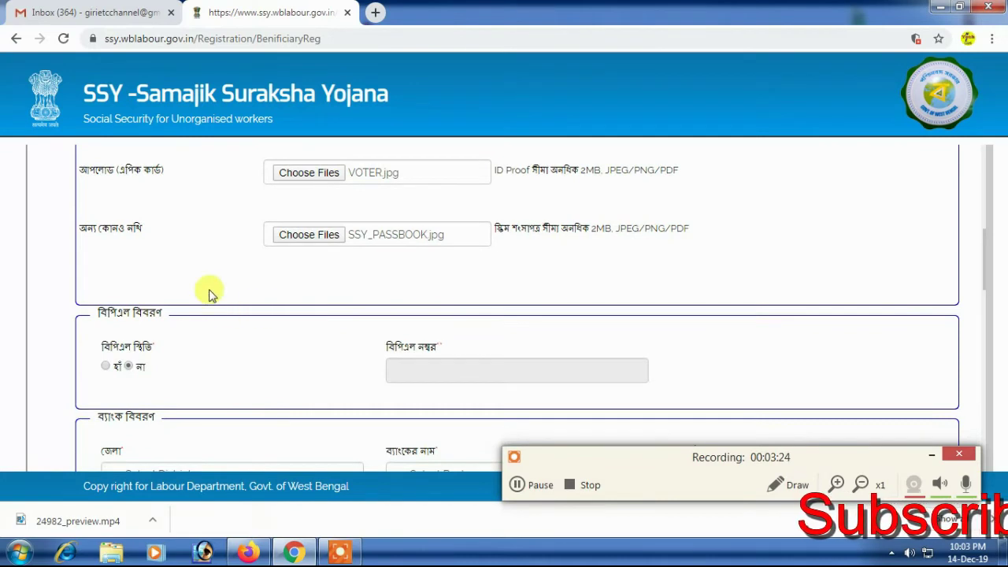
click(107, 368)
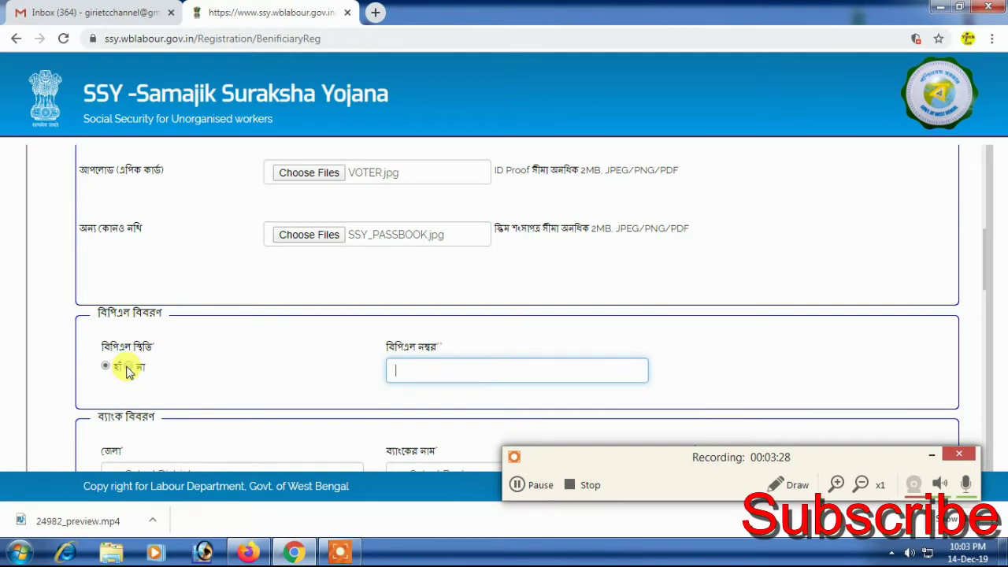
click(134, 366)
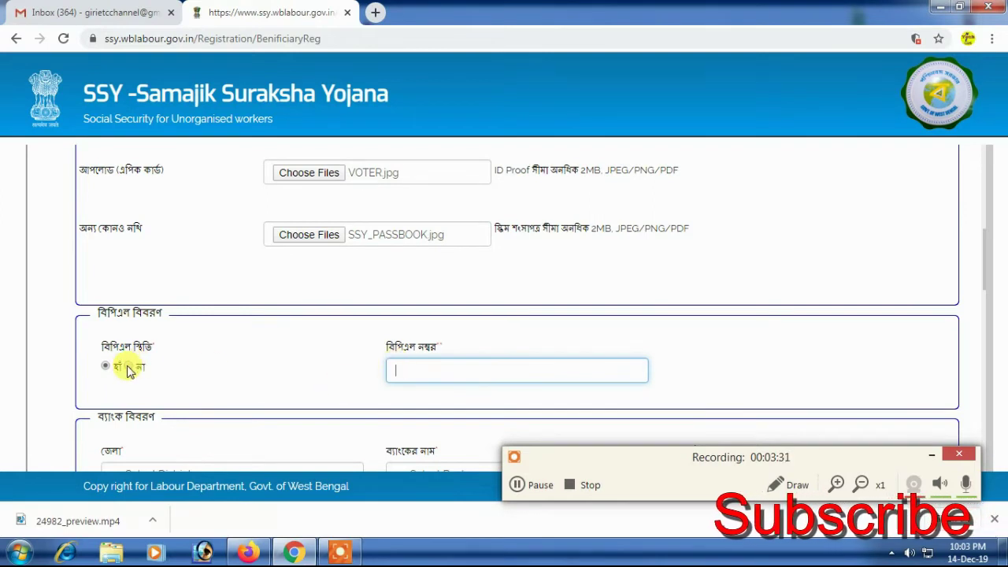
click(129, 370)
scroll(236, 370, down, 2)
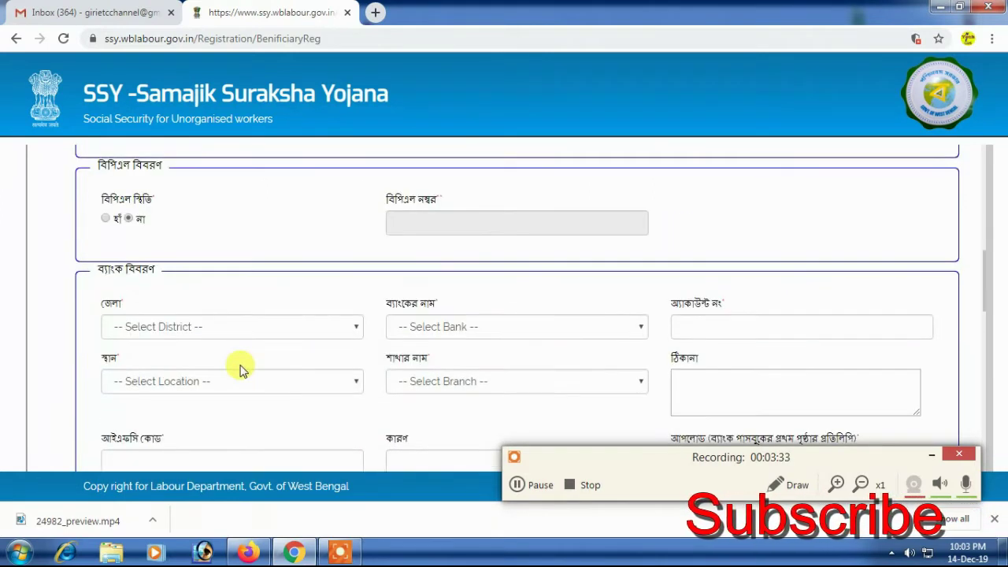
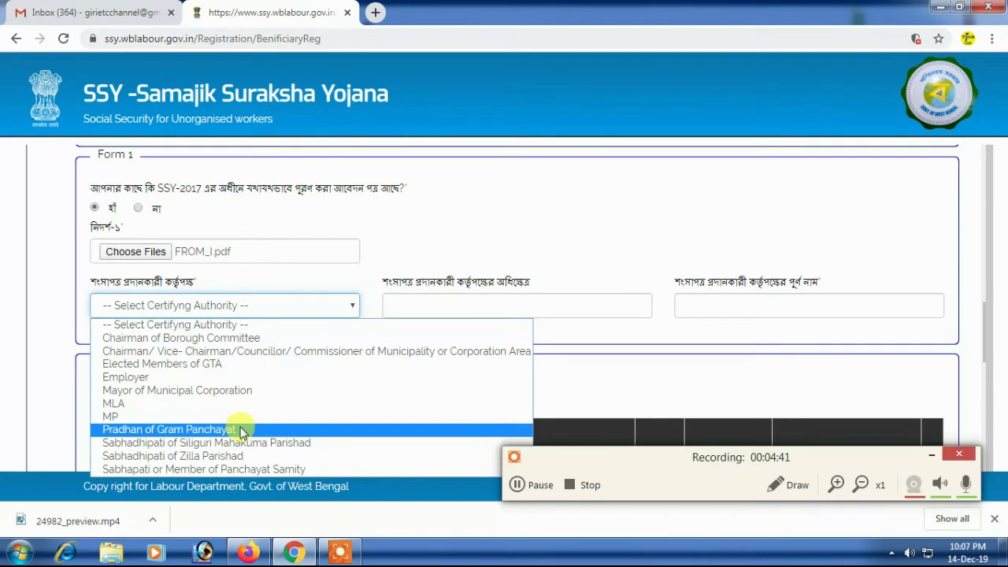
Step: Choose Pradhan of Gram Panchayat as certifier, with designation PRADHAN and the certifier's full name
click(241, 431)
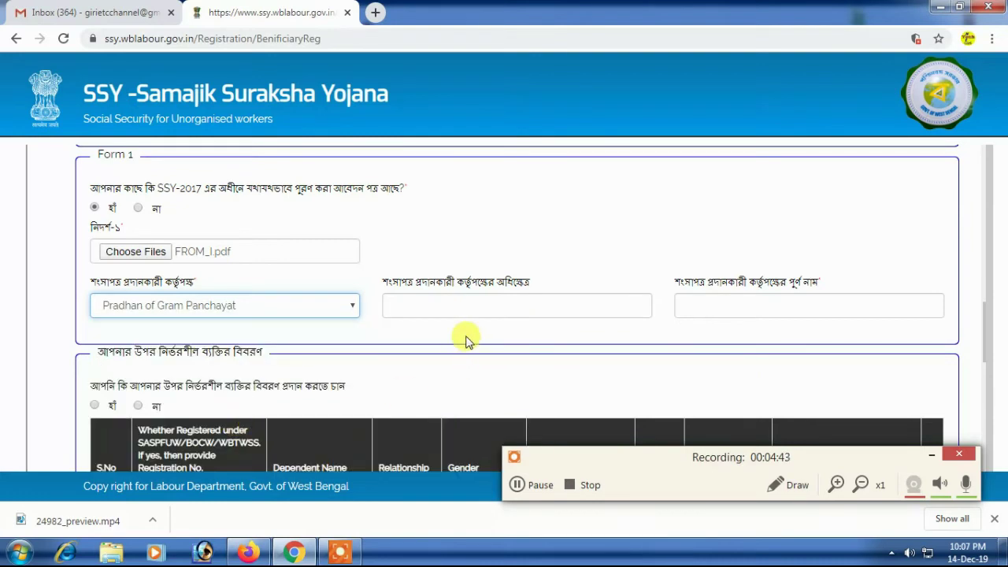
click(490, 306)
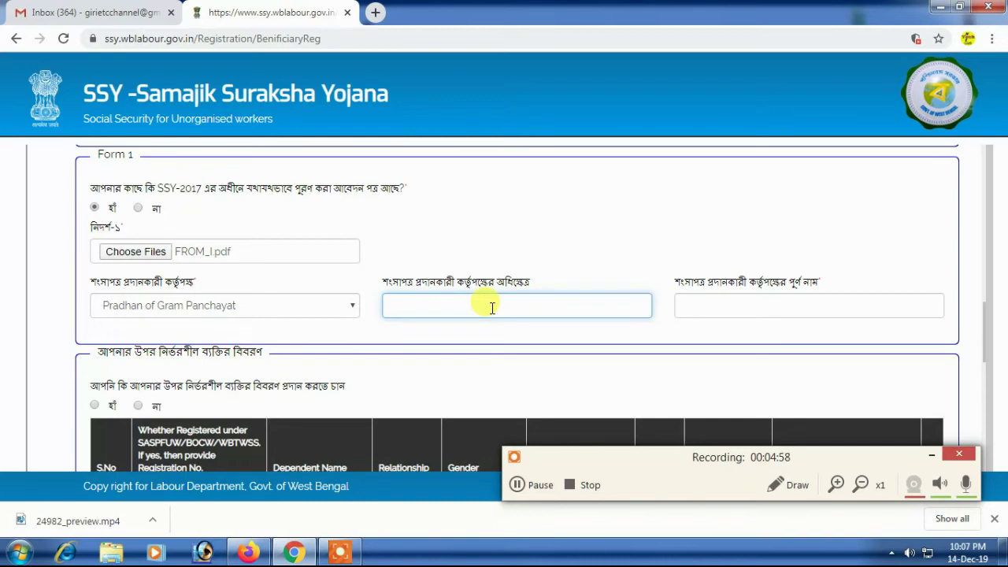
text(PRADHAN)
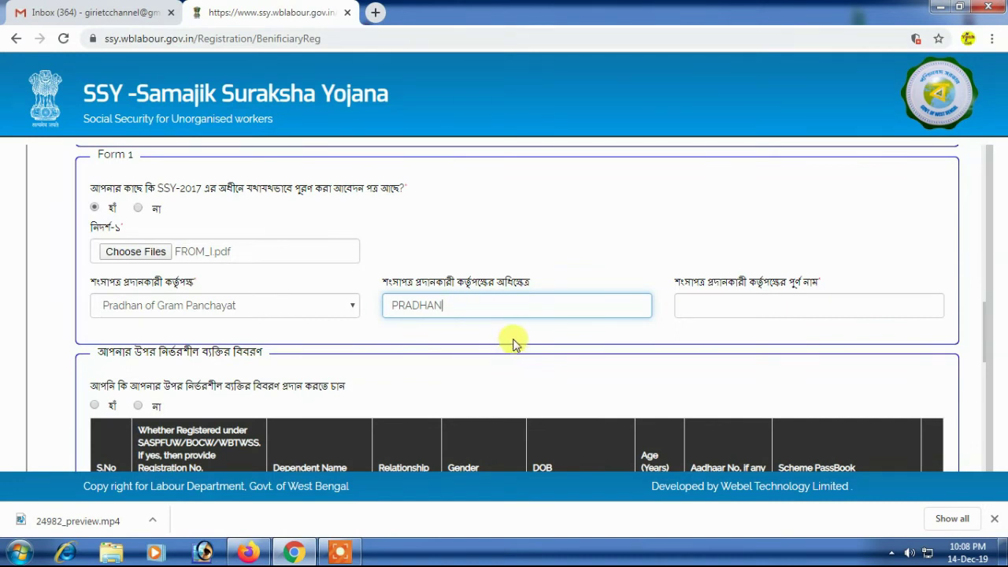
click(664, 315)
click(705, 307)
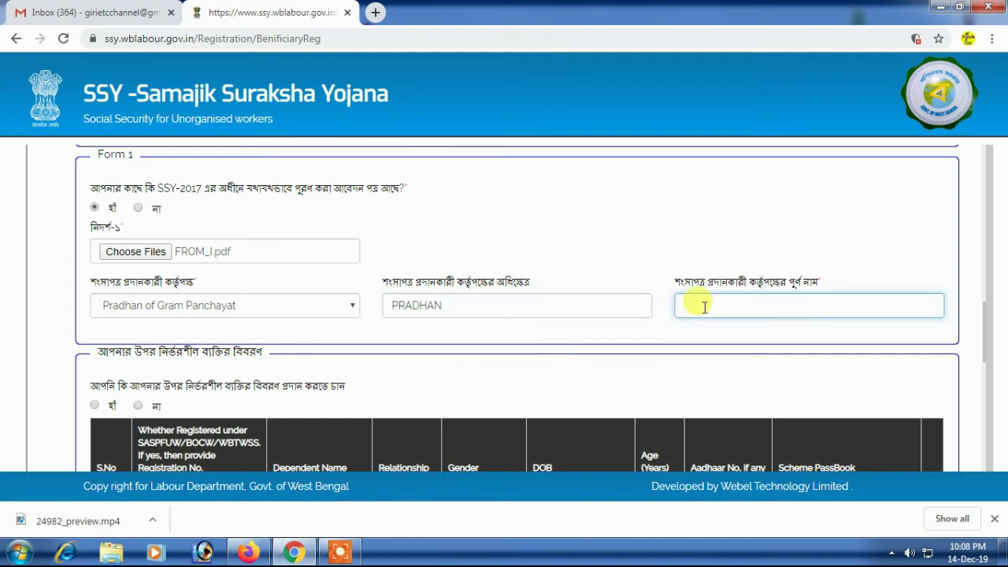
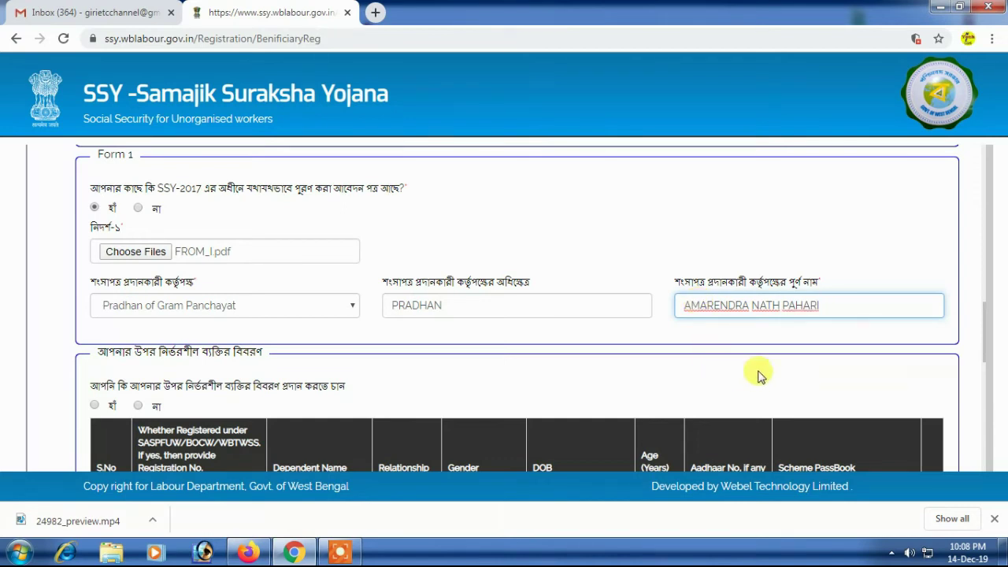
scroll(730, 337, down, 1)
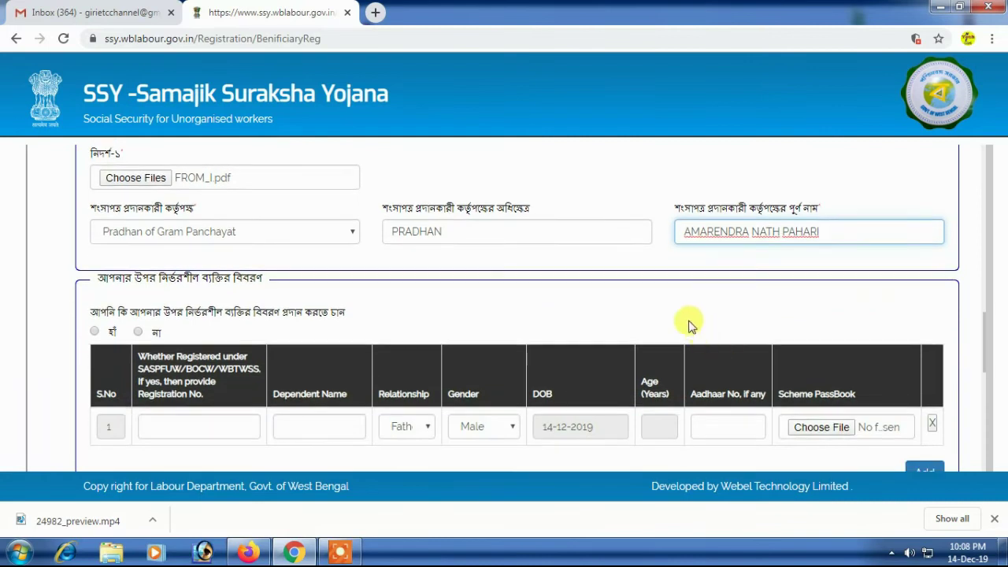
Step: Opt to provide dependent details
click(347, 306)
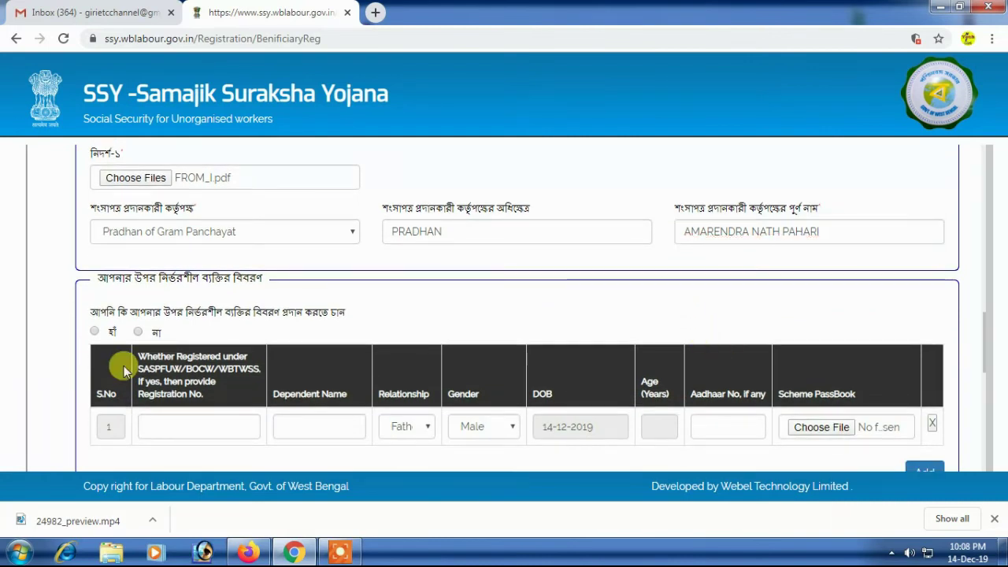
scroll(154, 334, down, 1)
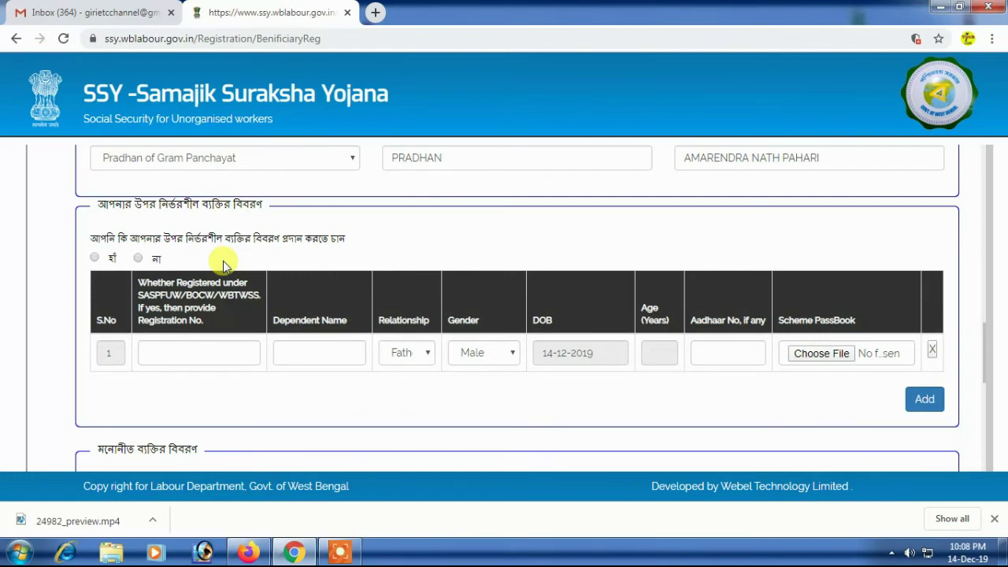
click(94, 260)
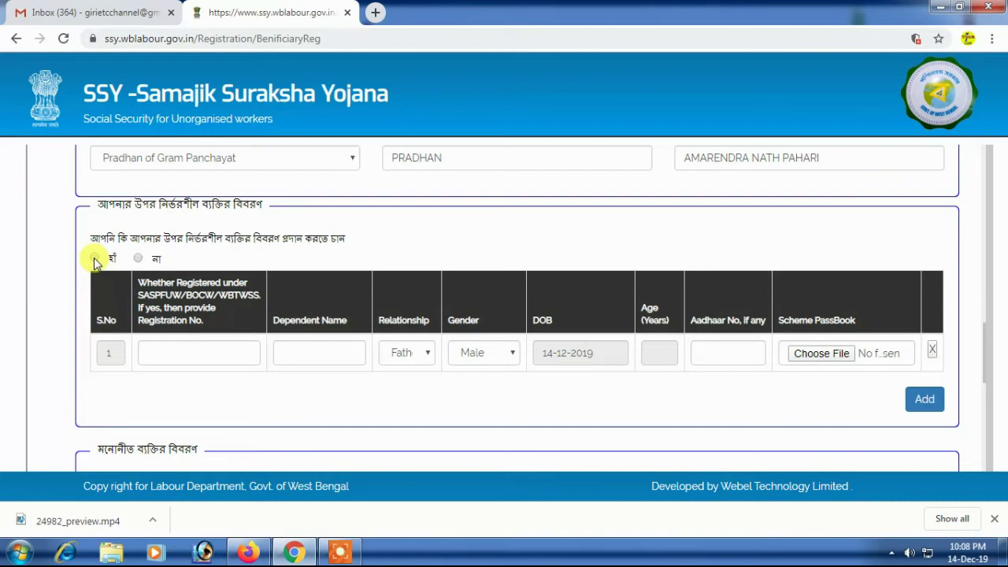
scroll(108, 360, down, 1)
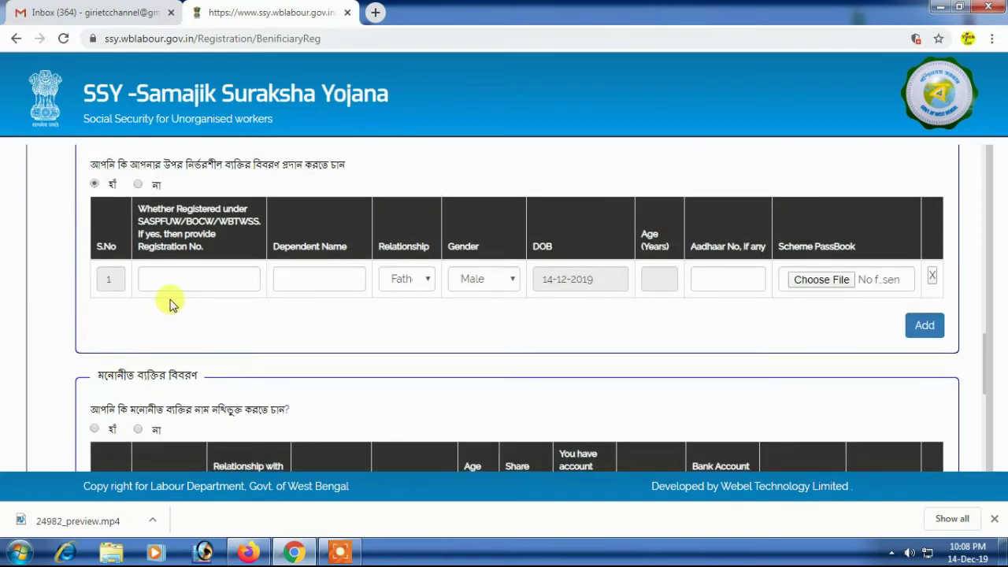
Step: Enter registration NA and the corrected name of the spouse dependent, continuing the dependents table
click(197, 281)
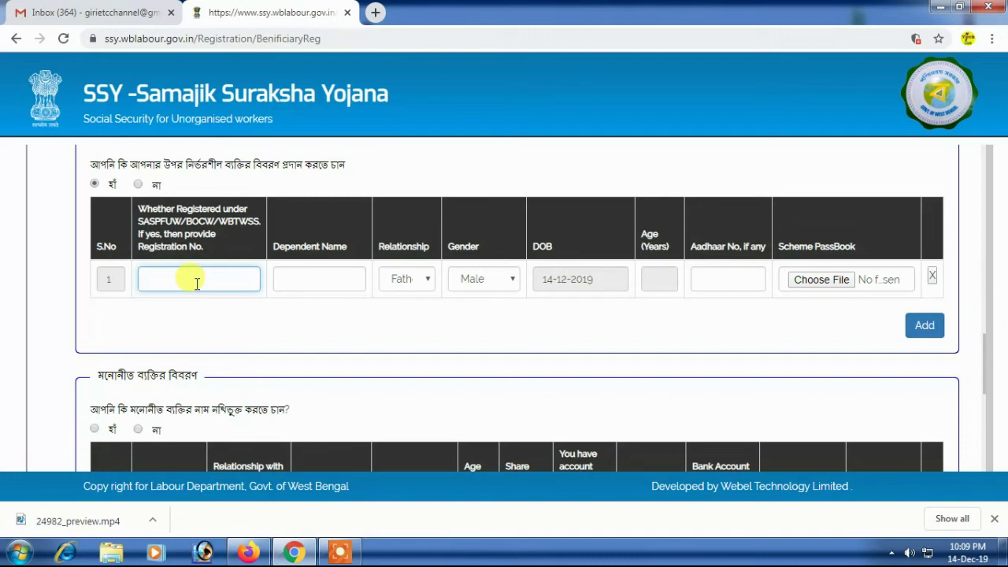
text(NA)
key(Tab)
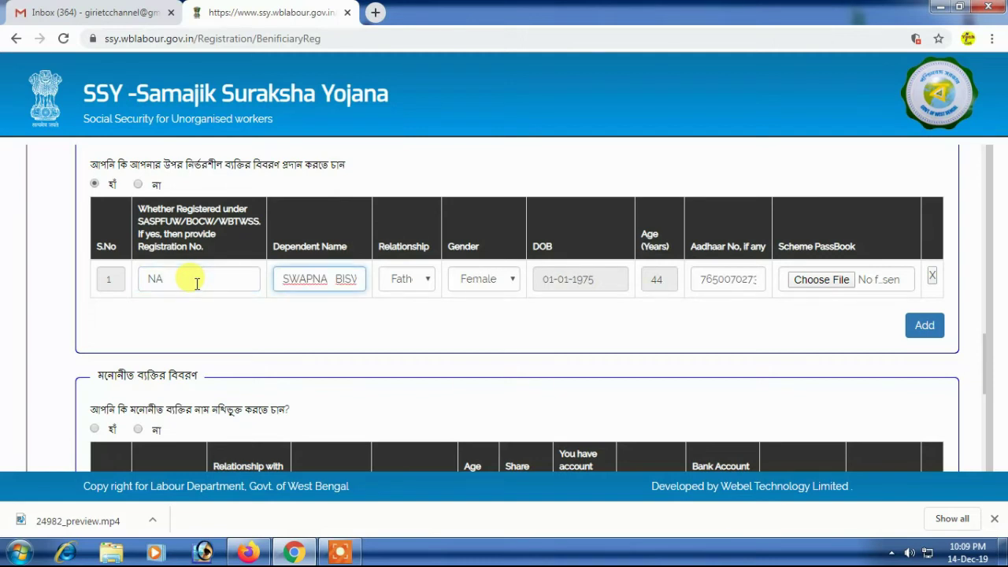
drag(281, 281, 384, 310)
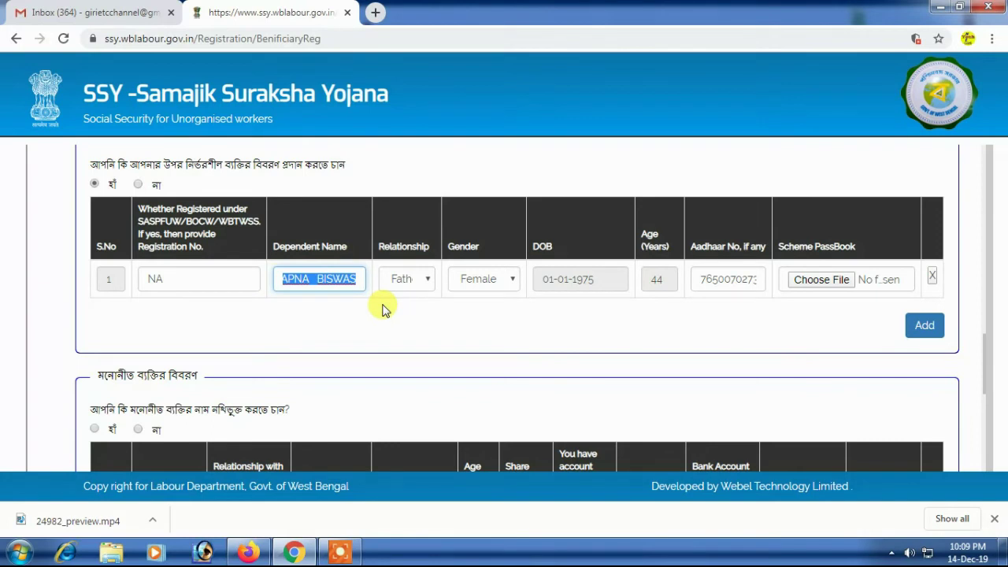
key(BackSpace)
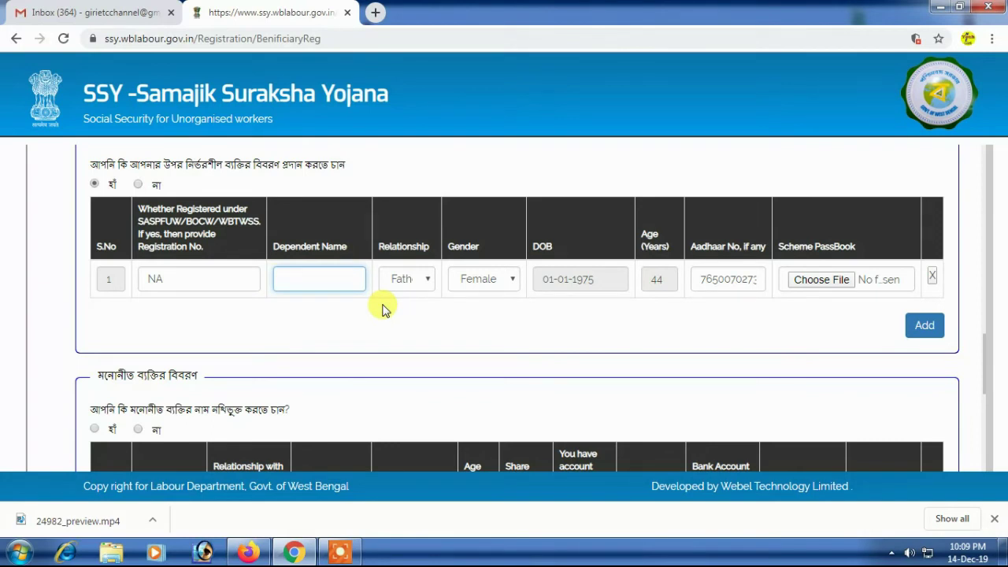
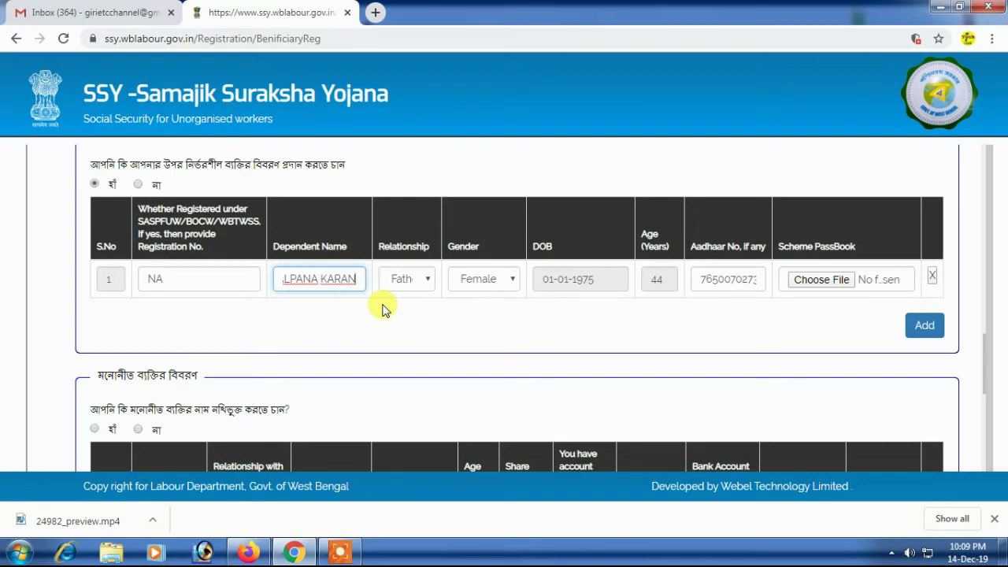
click(340, 551)
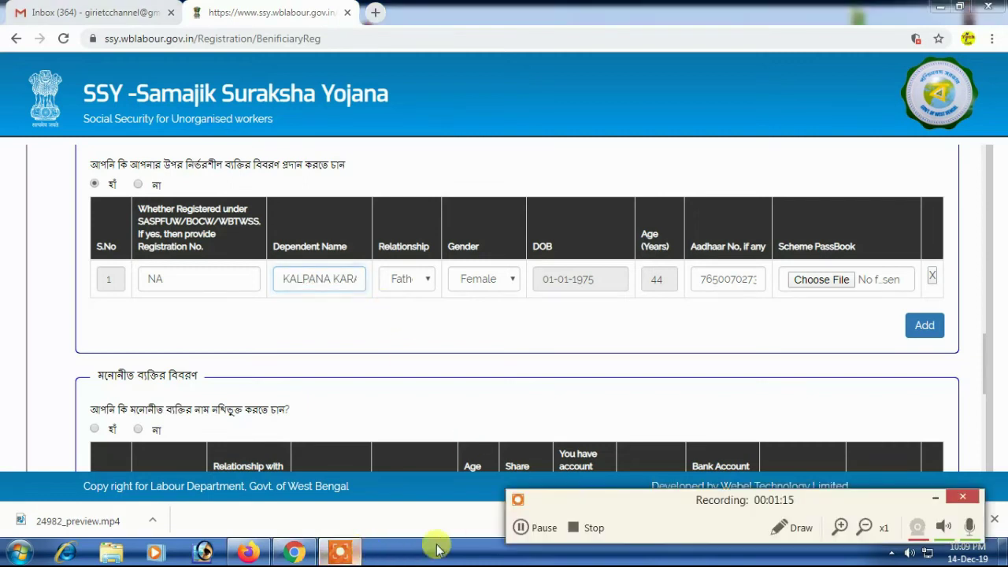
click(520, 528)
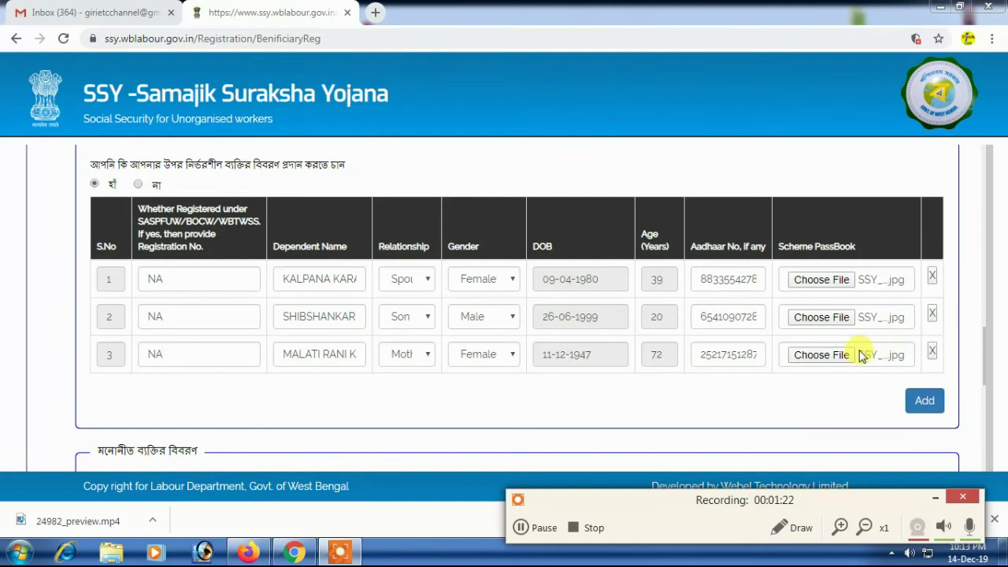
click(793, 527)
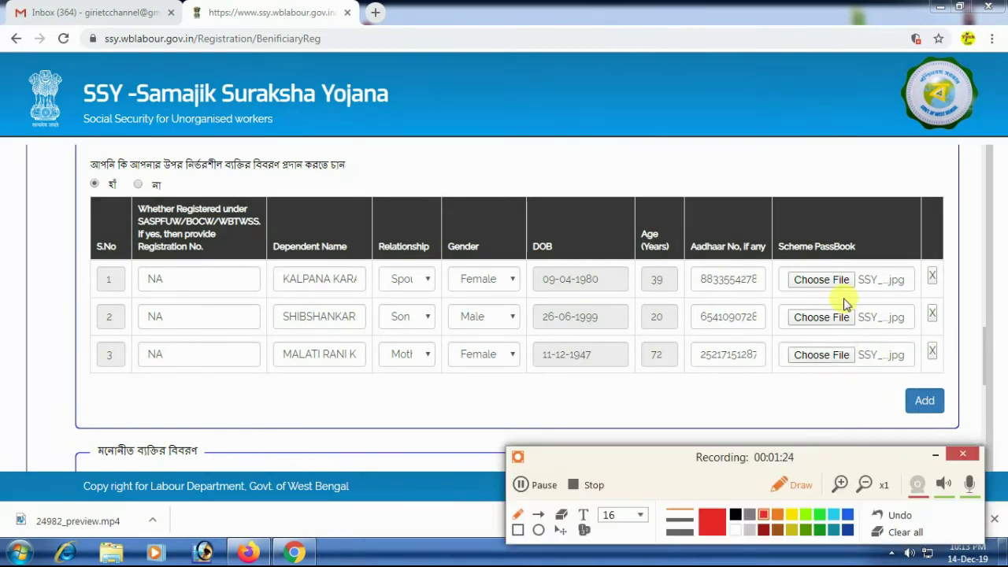
mouse_move(886, 271)
mouse_down()
mouse_move(807, 272)
mouse_move(778, 346)
mouse_move(874, 372)
mouse_move(915, 285)
mouse_move(874, 270)
mouse_up()
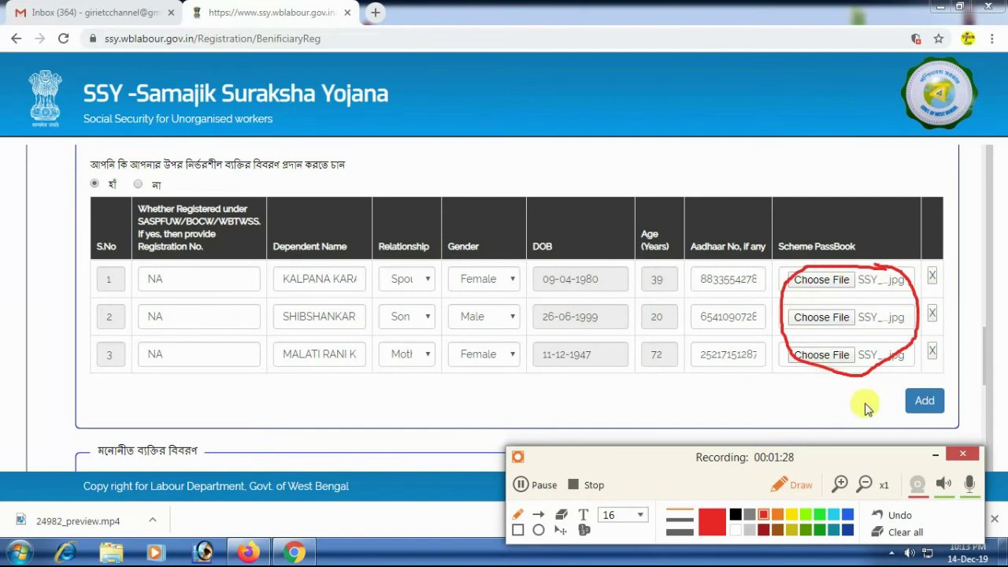
click(896, 532)
click(799, 490)
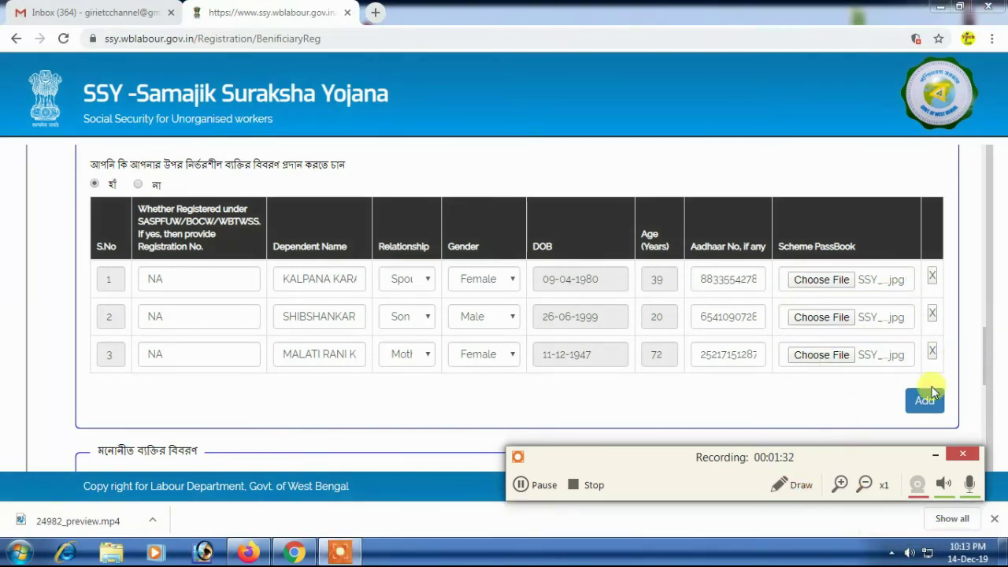
drag(984, 356, 982, 381)
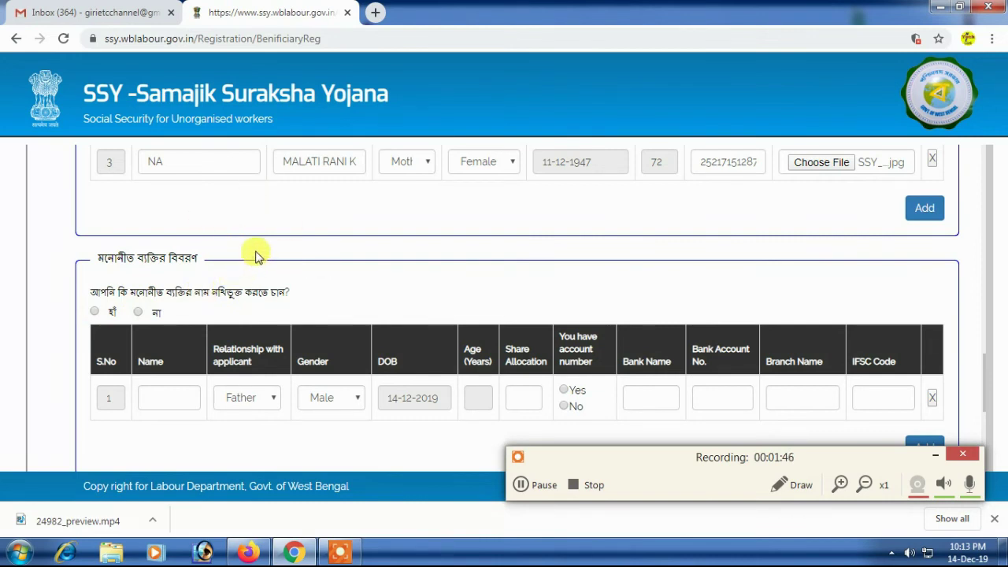
Step: Opt to register a nominee, entering the spouse's name with relationship Spouse
click(95, 311)
scroll(269, 304, down, 1)
scroll(270, 303, down, 1)
click(170, 320)
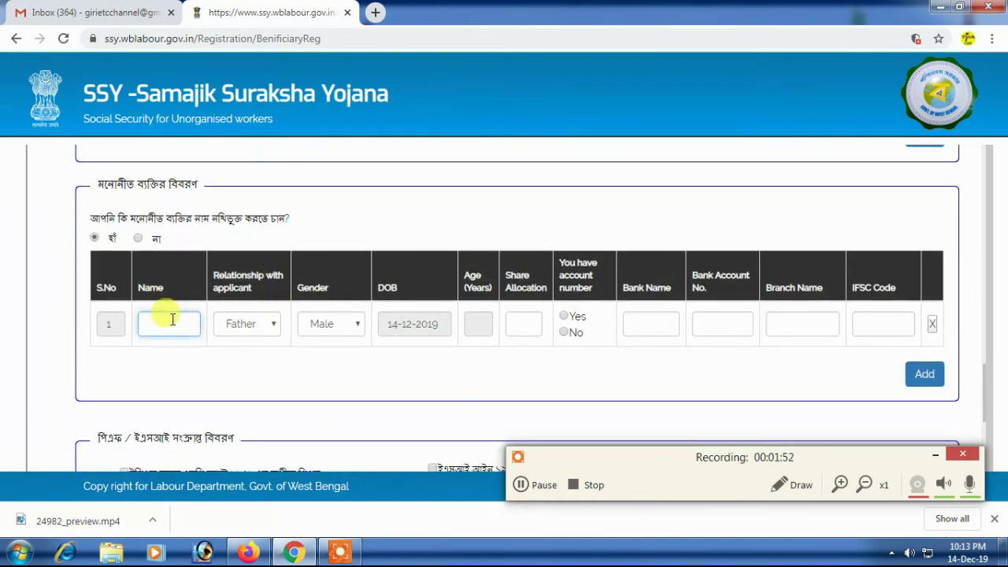
click(259, 324)
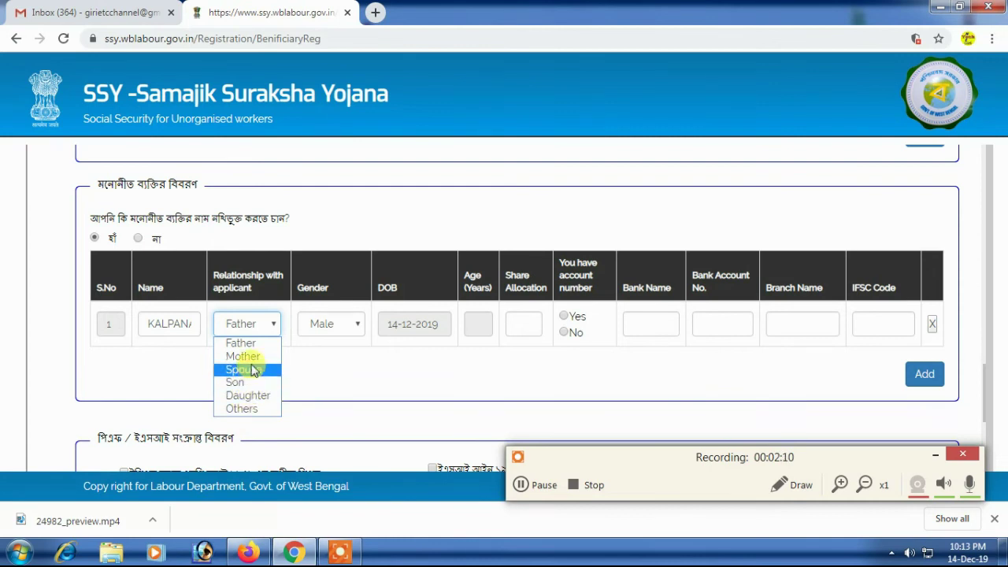
click(250, 368)
click(521, 485)
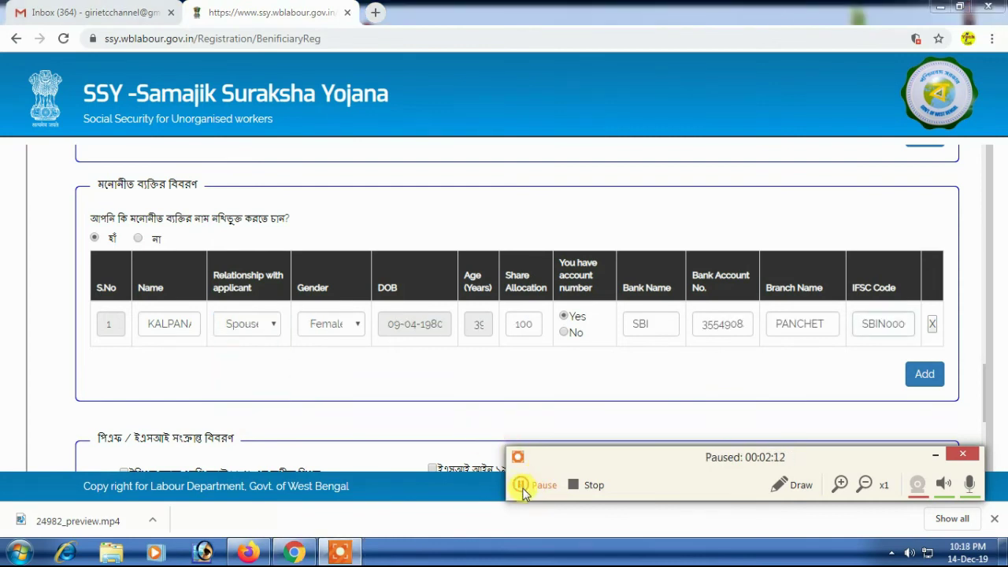
click(521, 485)
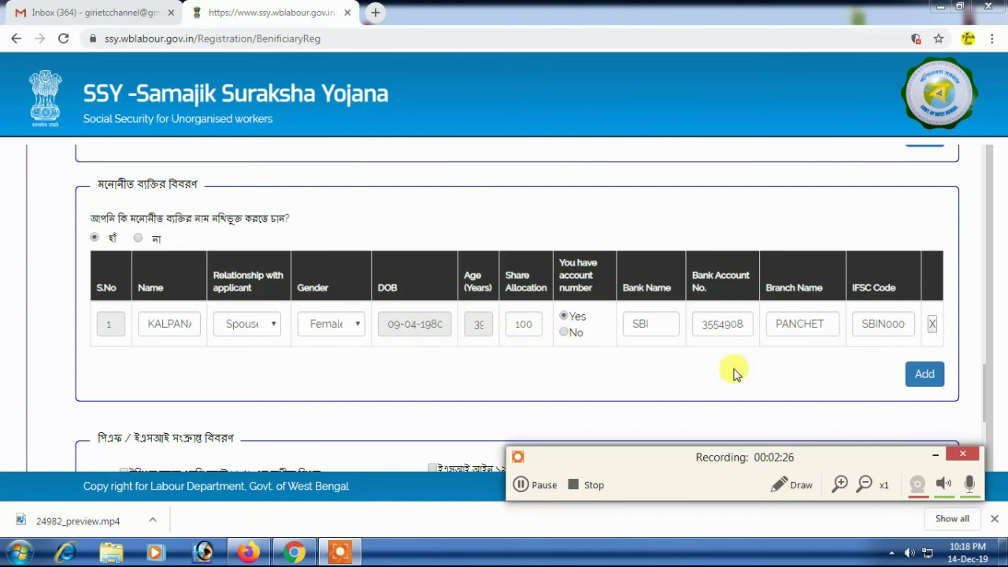
click(787, 484)
mouse_move(534, 314)
mouse_down()
mouse_move(501, 316)
mouse_move(515, 356)
mouse_move(541, 331)
mouse_move(536, 313)
mouse_up()
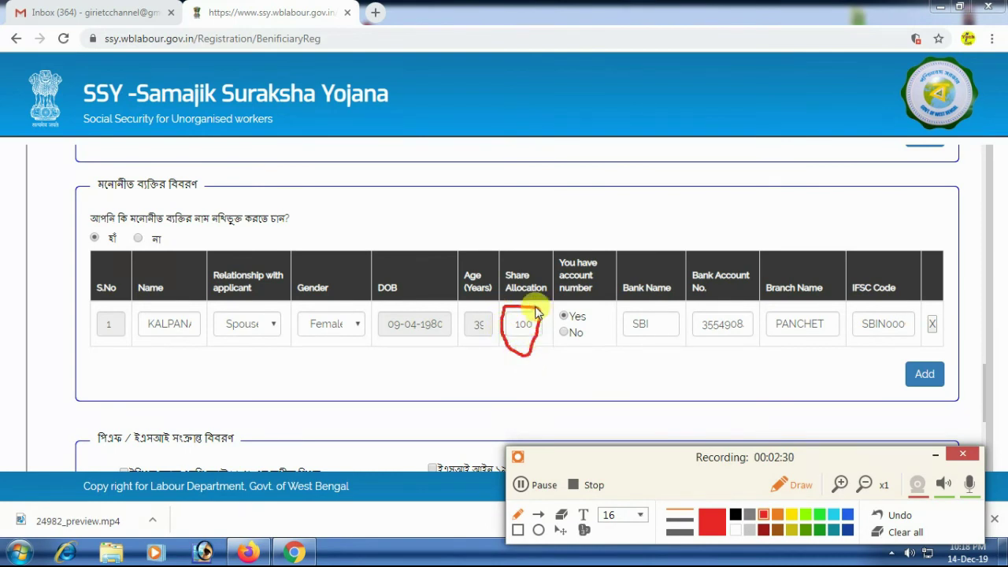
click(882, 538)
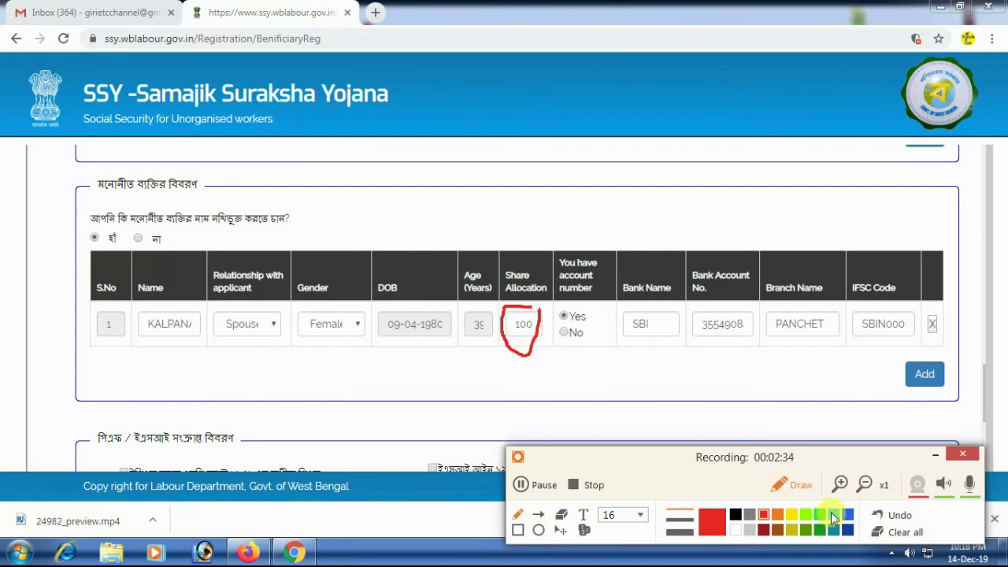
click(782, 486)
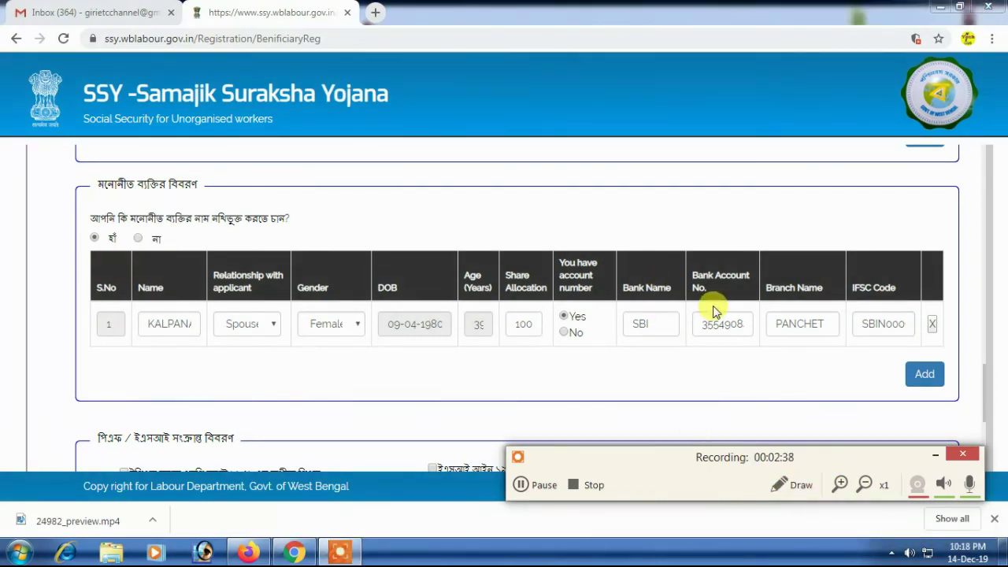
click(983, 290)
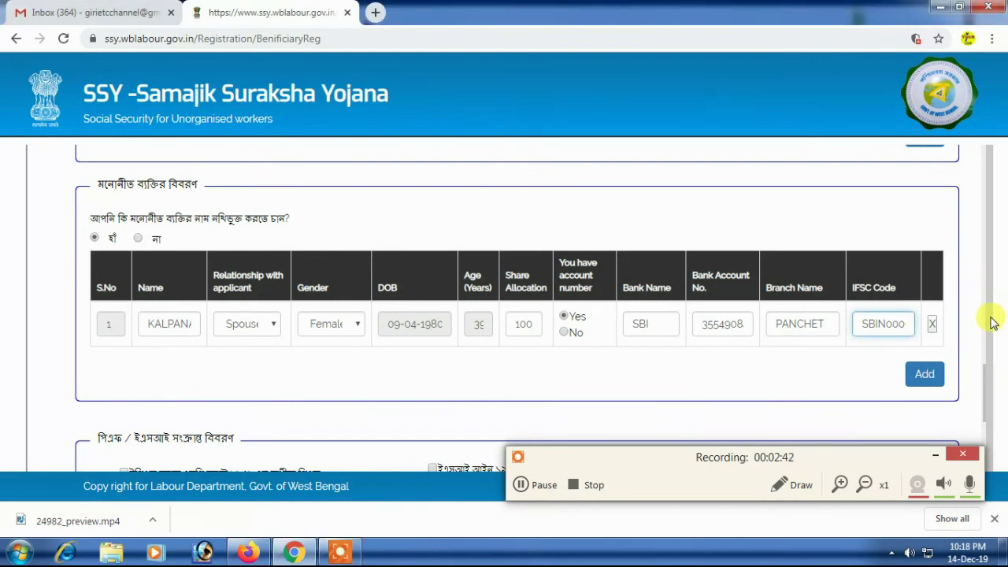
Step: Select No for taking PF benefits
scroll(980, 357, down, 4)
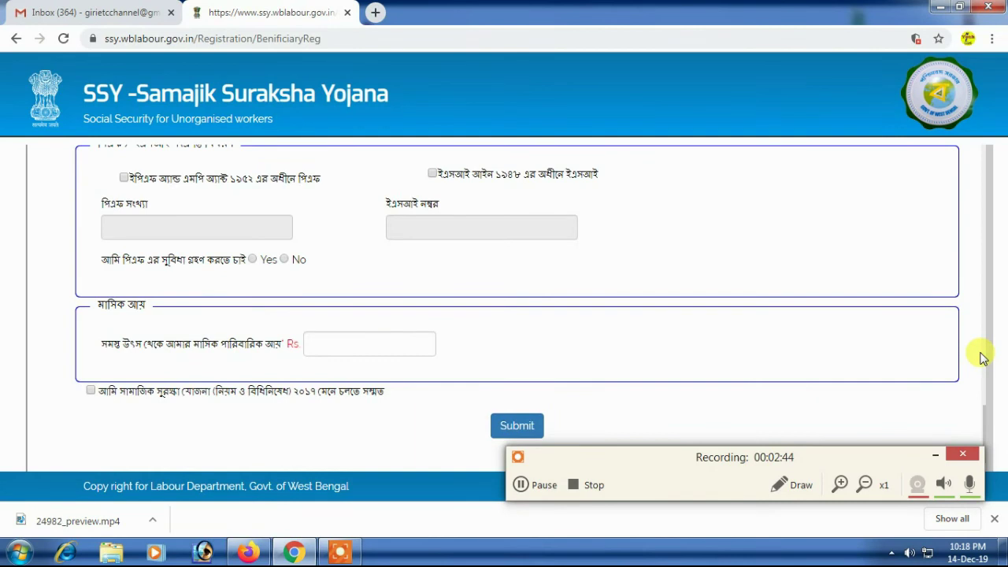
scroll(980, 357, up, 2)
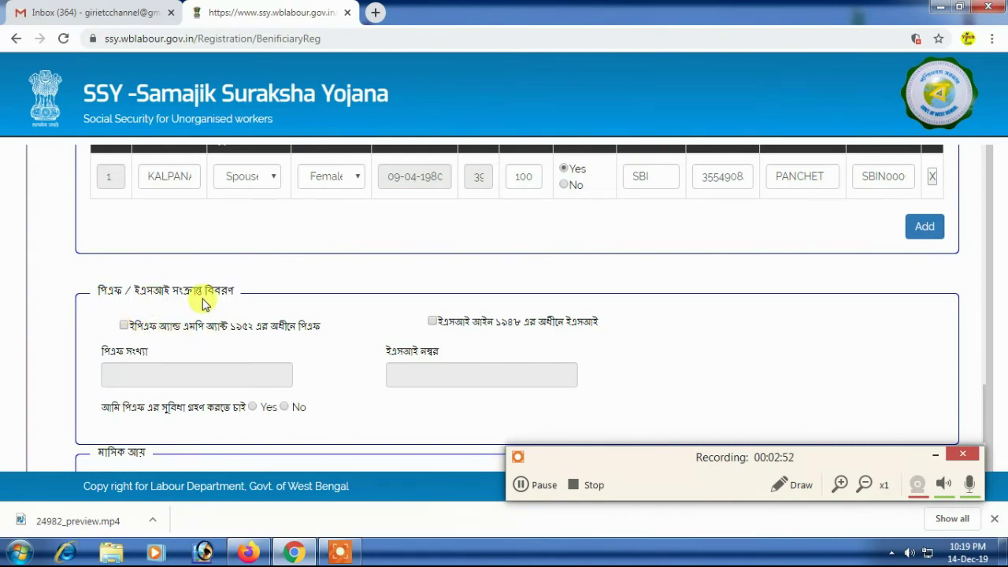
scroll(224, 309, down, 1)
scroll(224, 309, down, 1)
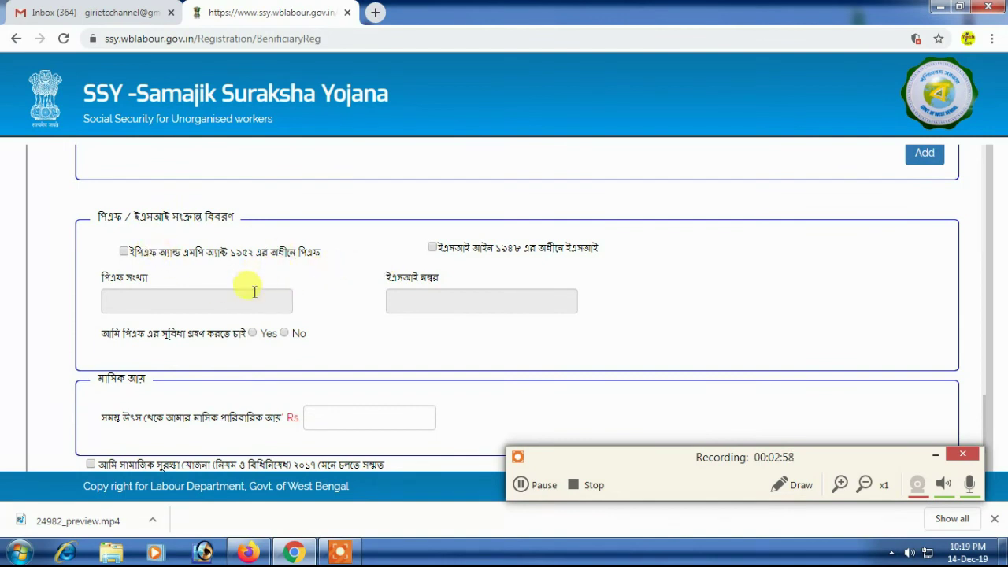
click(284, 333)
Step: Enter a monthly family income of Rs. 48000
scroll(375, 345, down, 3)
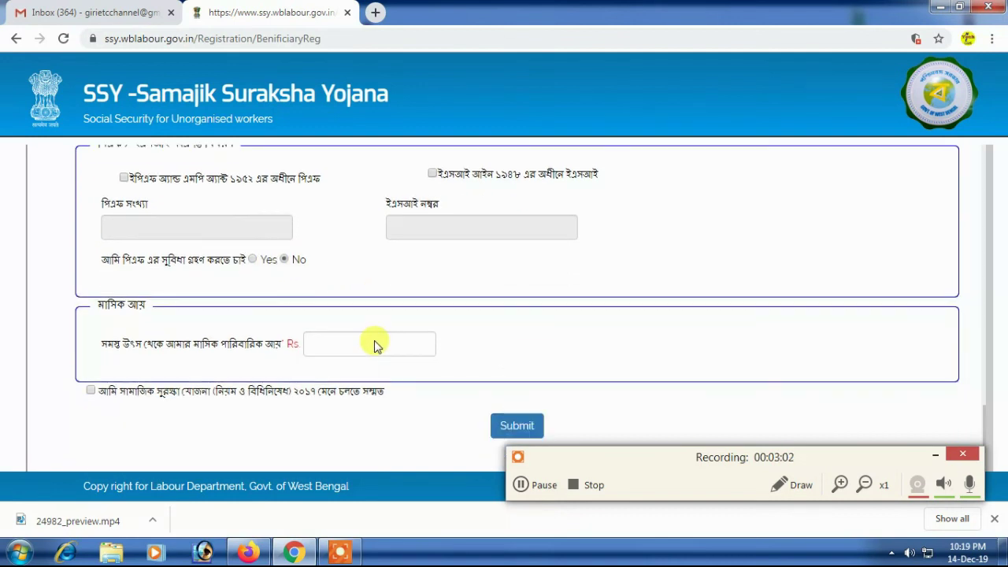
click(344, 302)
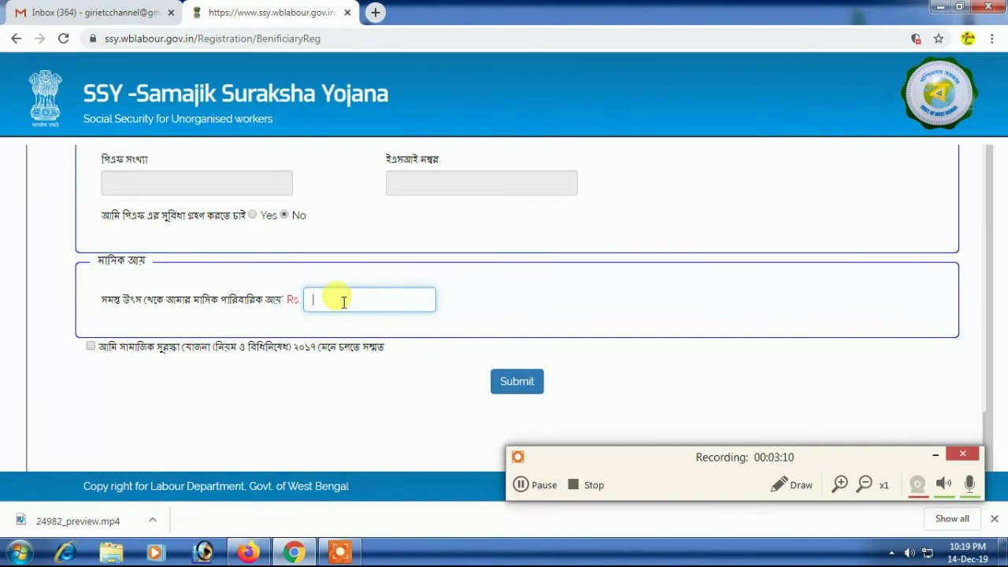
text(48000)
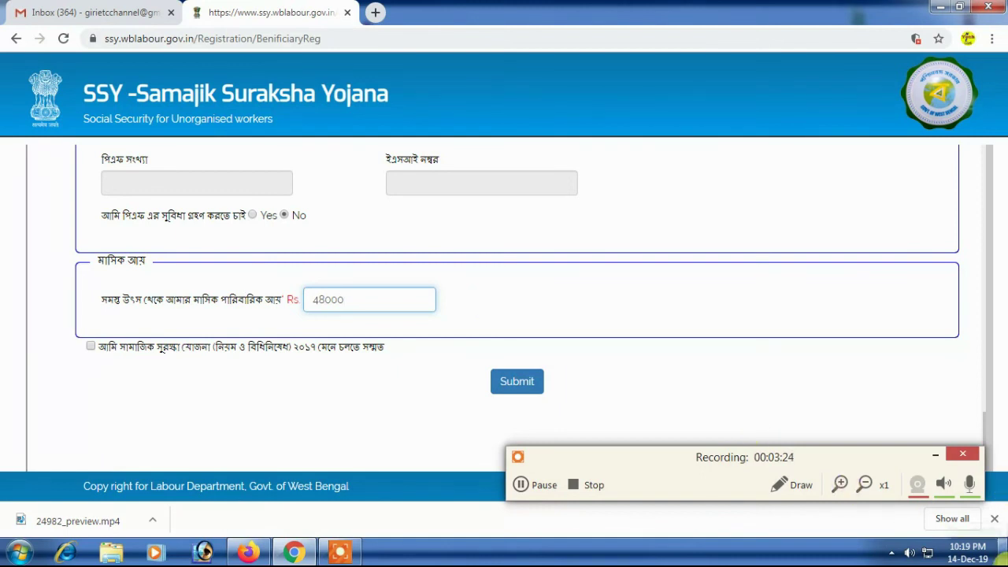
click(1003, 556)
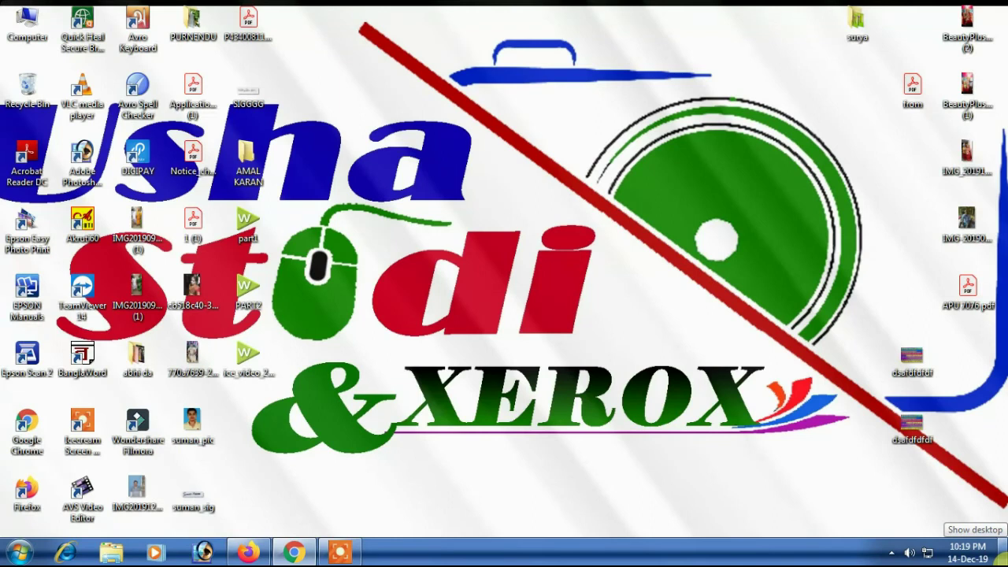
click(1003, 556)
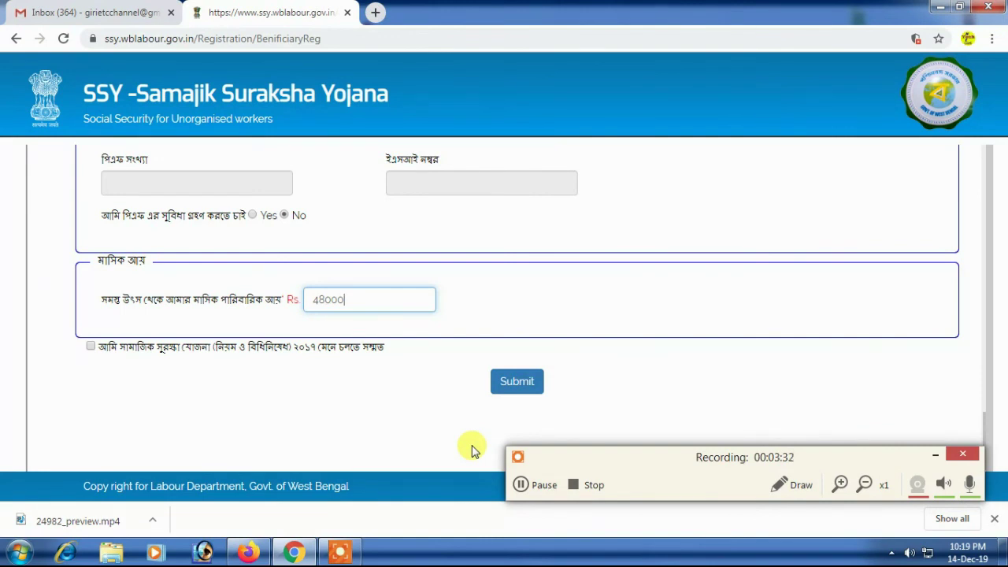
Step: Tick the Samajik Suraksha Yojana 2017 declaration and submit the registration form
click(775, 487)
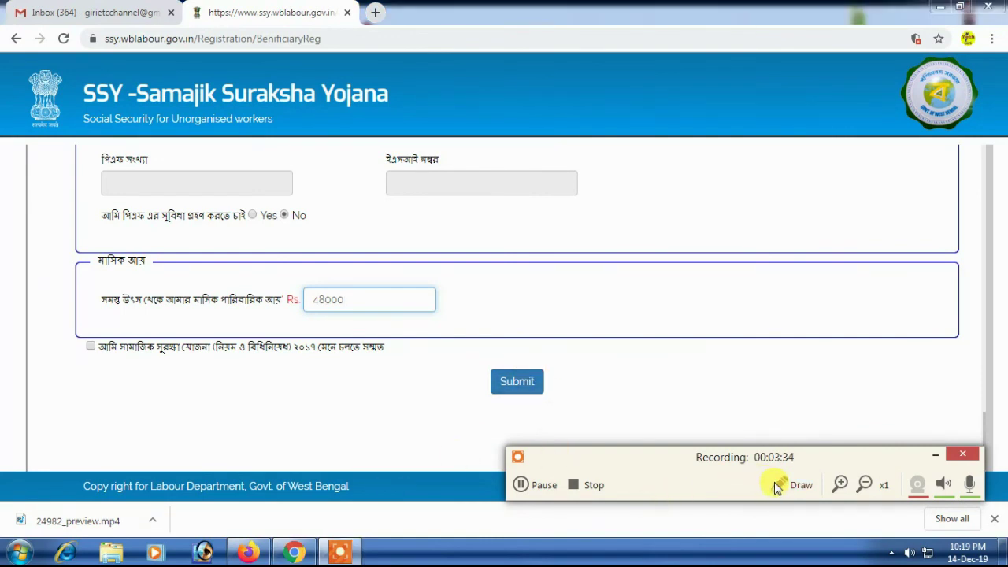
mouse_move(90, 342)
mouse_down()
mouse_move(83, 352)
mouse_move(96, 340)
mouse_move(86, 340)
mouse_up()
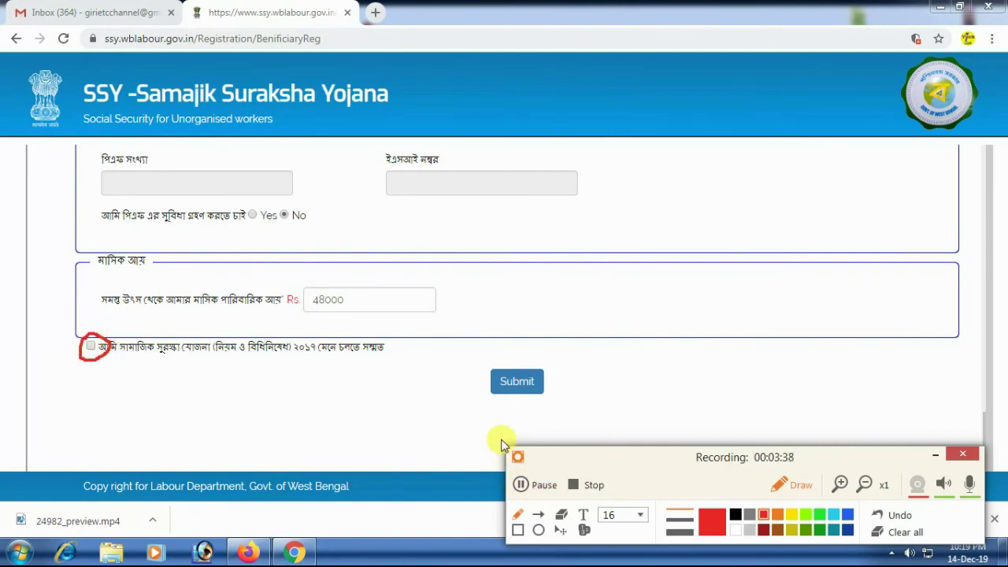
click(890, 534)
click(789, 484)
click(90, 346)
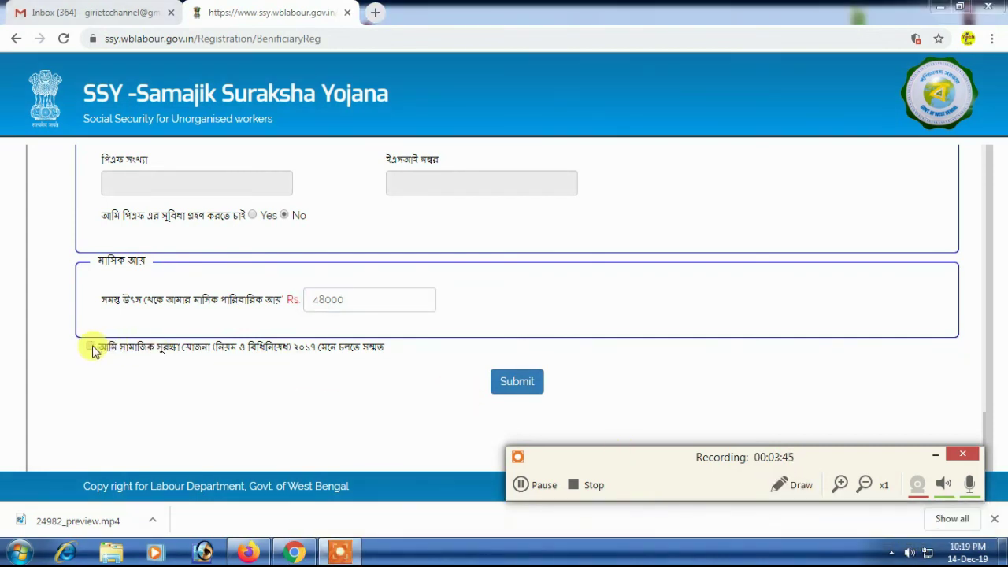
click(524, 388)
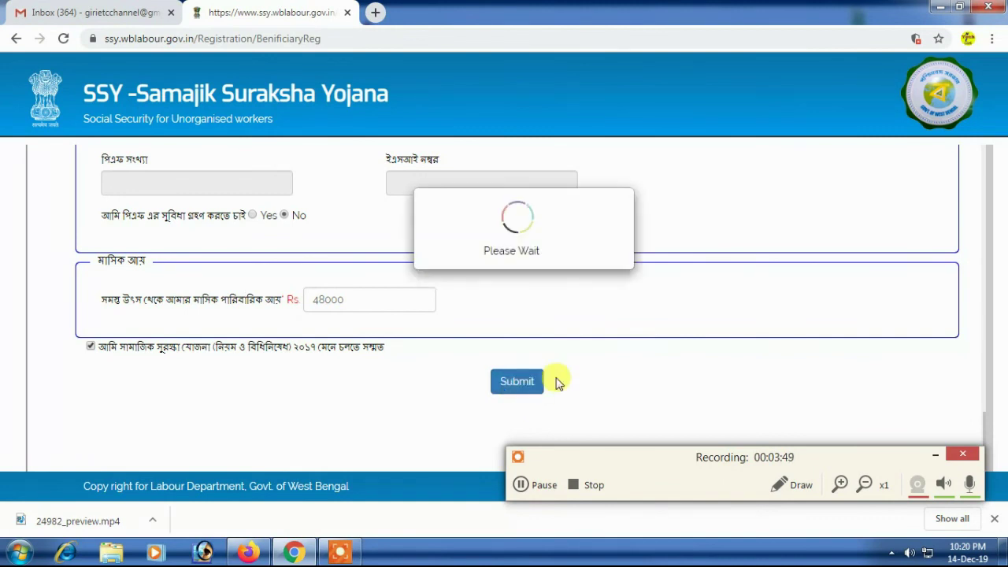
scroll(561, 374, up, 2)
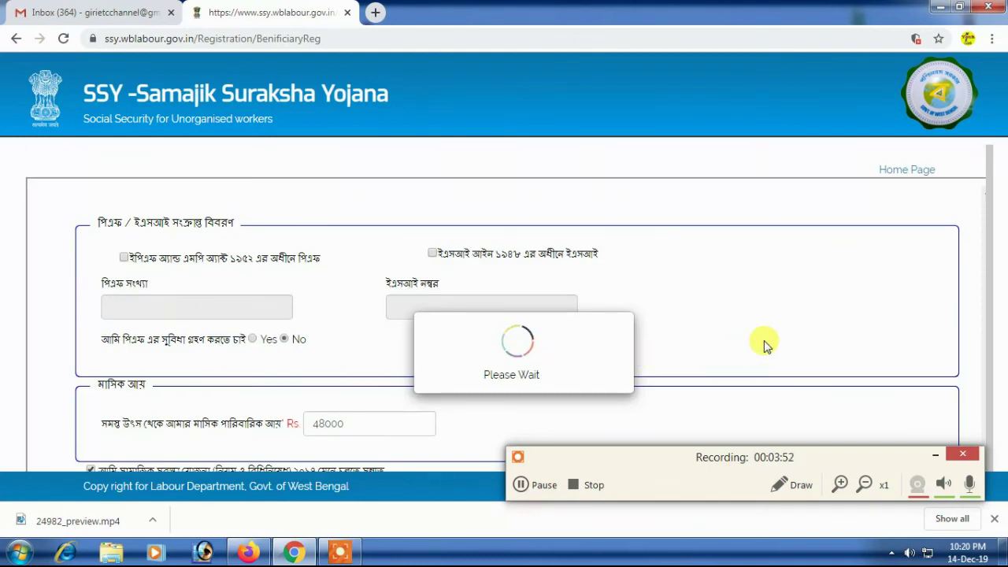